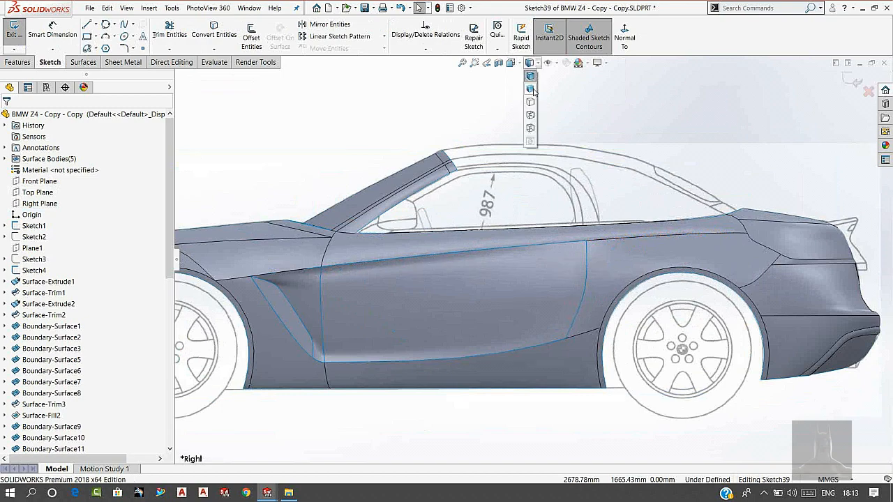
Display the model as wireframe and sketch an ellipse with radii of about 100 mm and 42 mm over the reference image's door handle
left_click(530, 128)
scroll(538, 142, "down", 3)
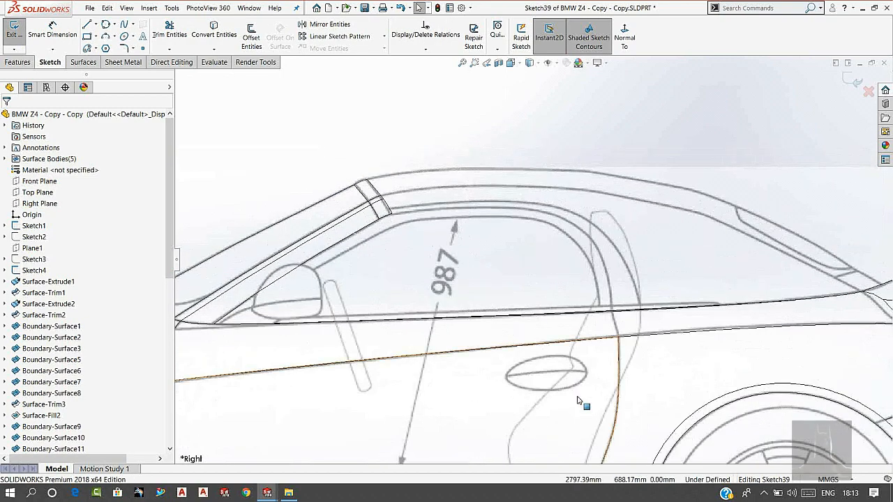
scroll(591, 387, "down", 3)
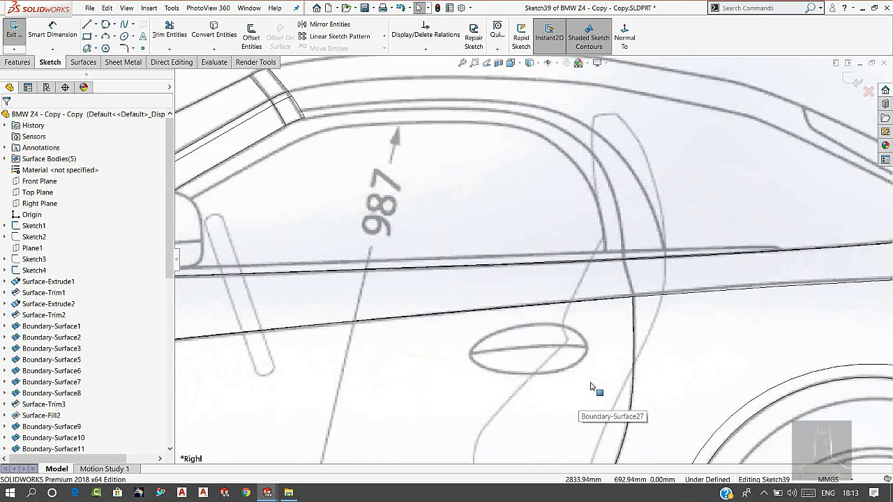
left_click(123, 36)
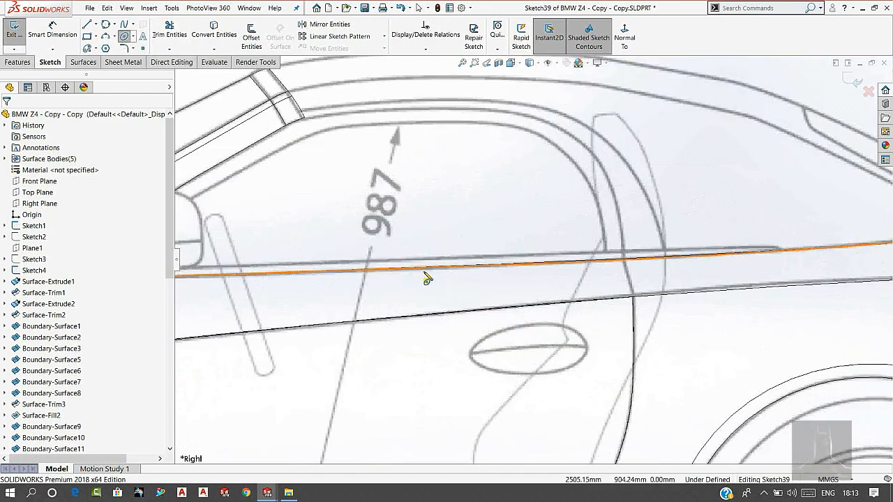
left_click(535, 347)
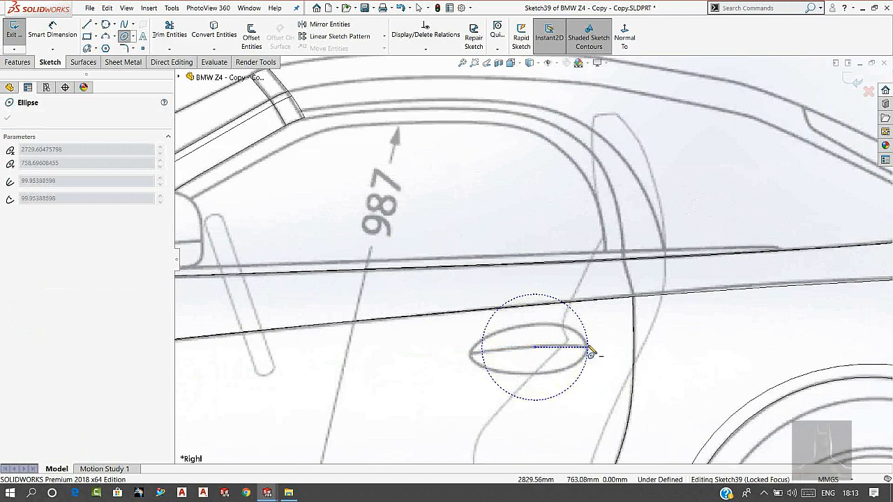
left_click(588, 347)
left_click(528, 326)
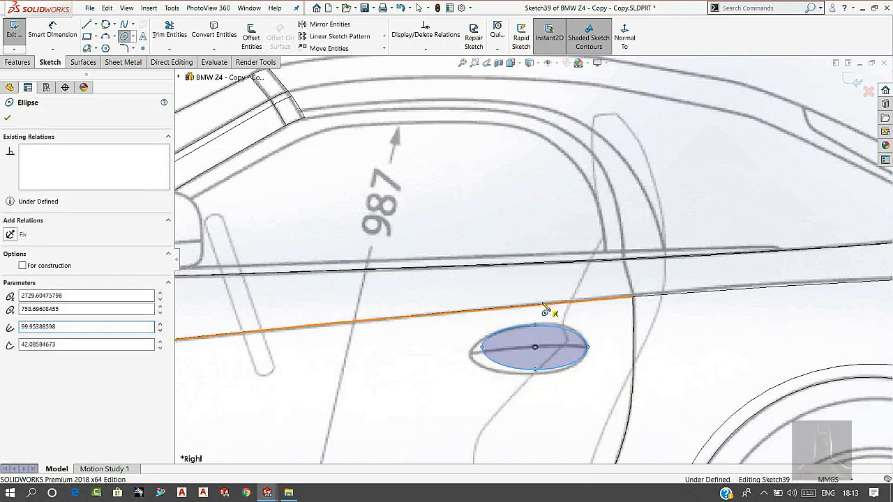
right_click(543, 303)
left_click(557, 310)
Reshape, shift and tilt the ellipse so that it matches the door handle outline in the reference image
scroll(536, 379, "down", 3)
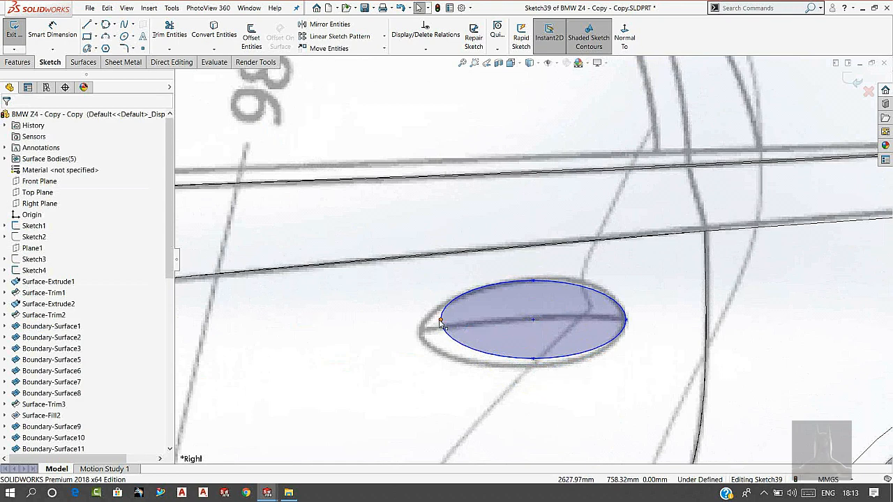
left_click_drag(434, 323, 424, 333)
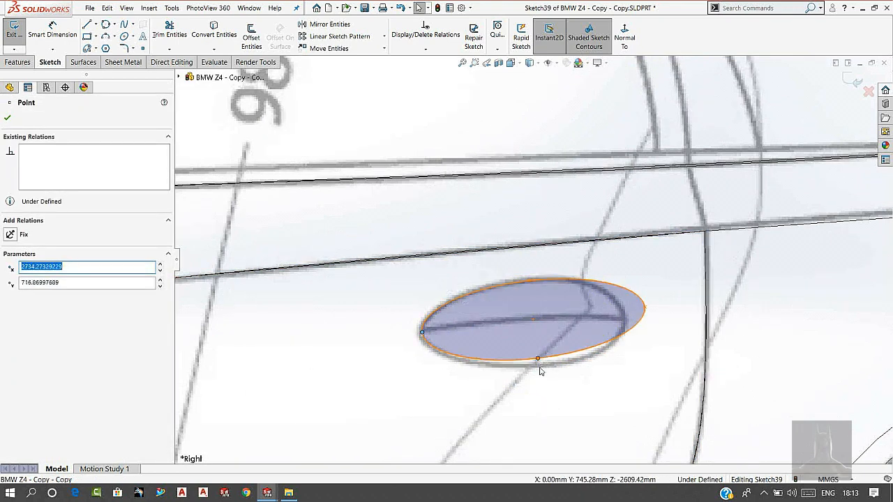
left_click_drag(540, 370, 541, 367)
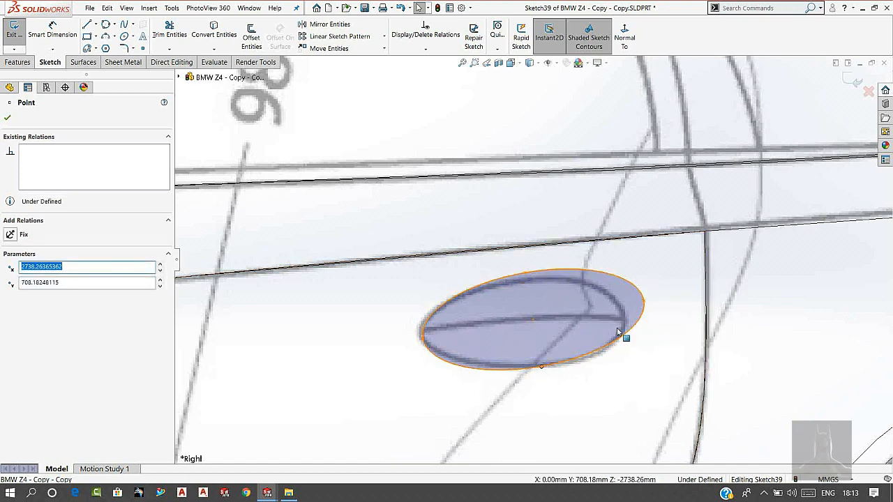
left_click_drag(643, 301, 629, 316)
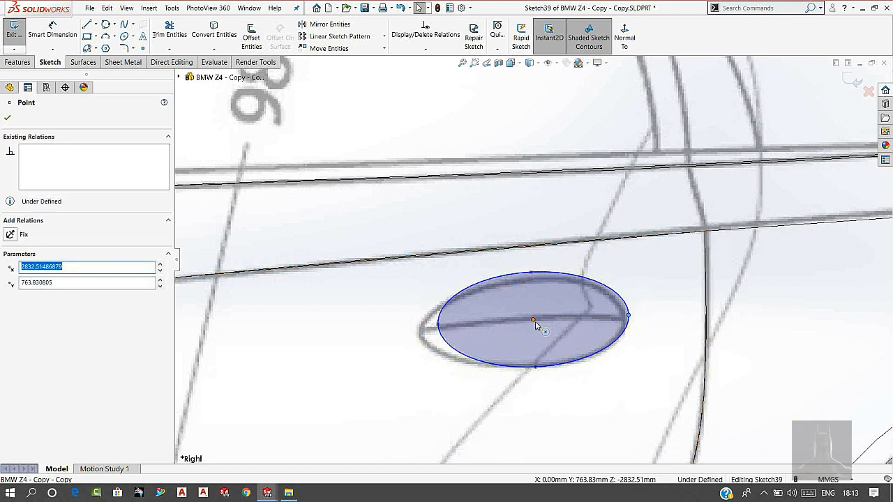
left_click_drag(530, 324, 520, 322)
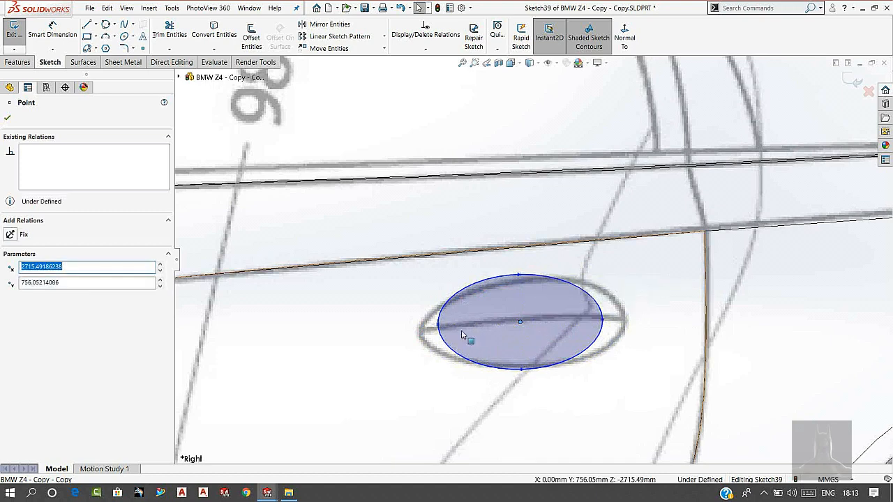
left_click_drag(440, 326, 420, 332)
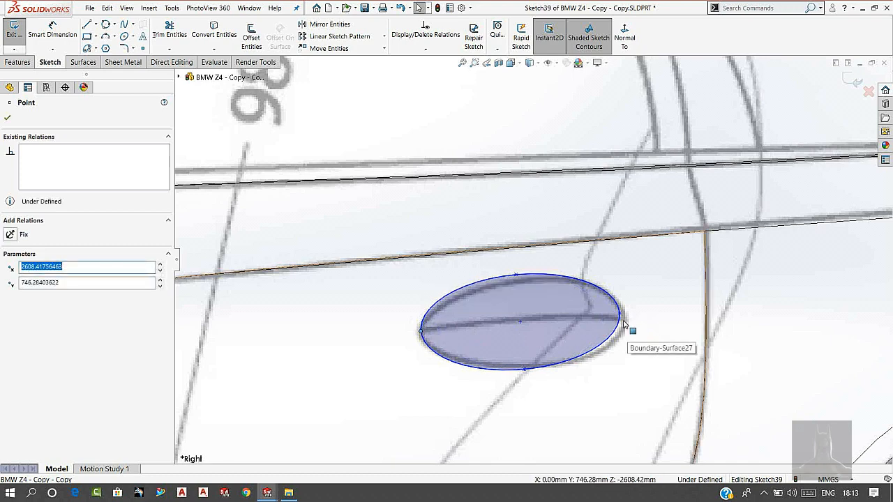
left_click(621, 322)
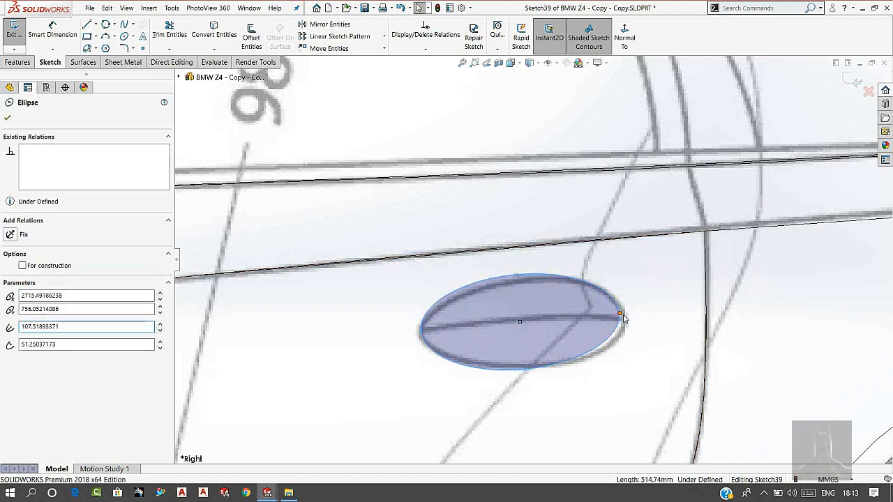
left_click_drag(621, 323, 627, 319)
left_click(651, 351)
Offset the door handle ellipse inward by 15 mm
scroll(589, 286, "down", 3)
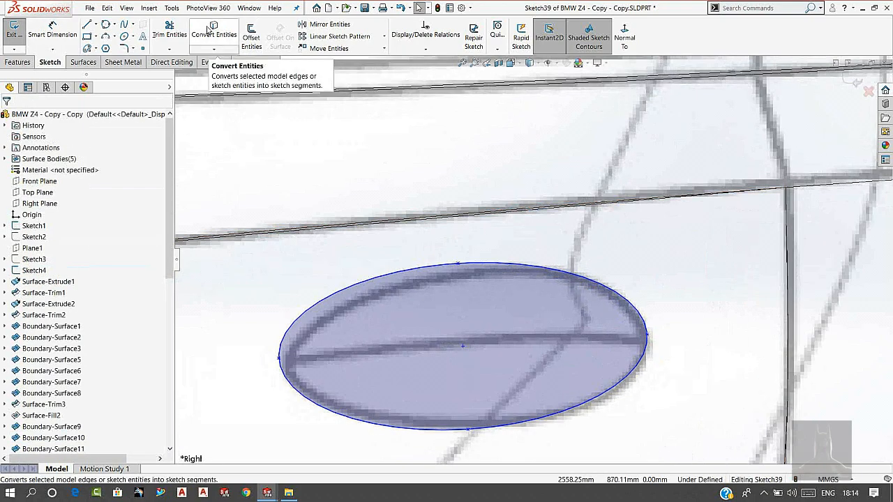
left_click(251, 36)
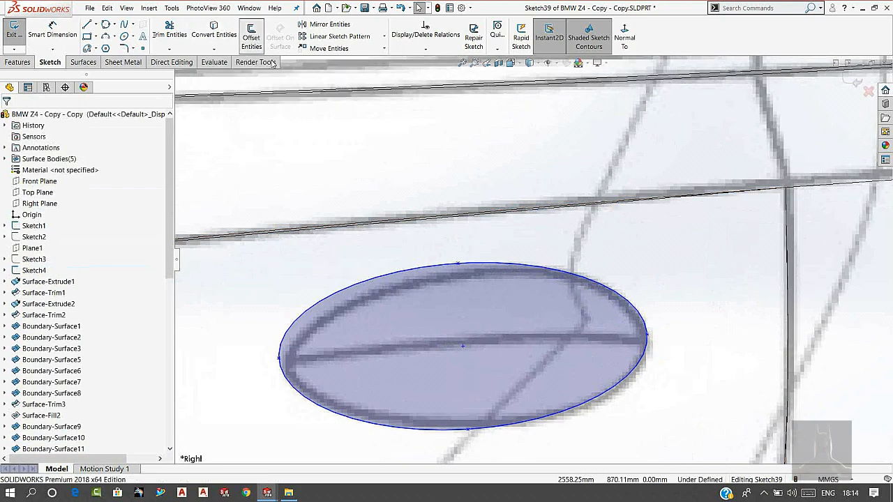
left_click(395, 282)
left_click(51, 178)
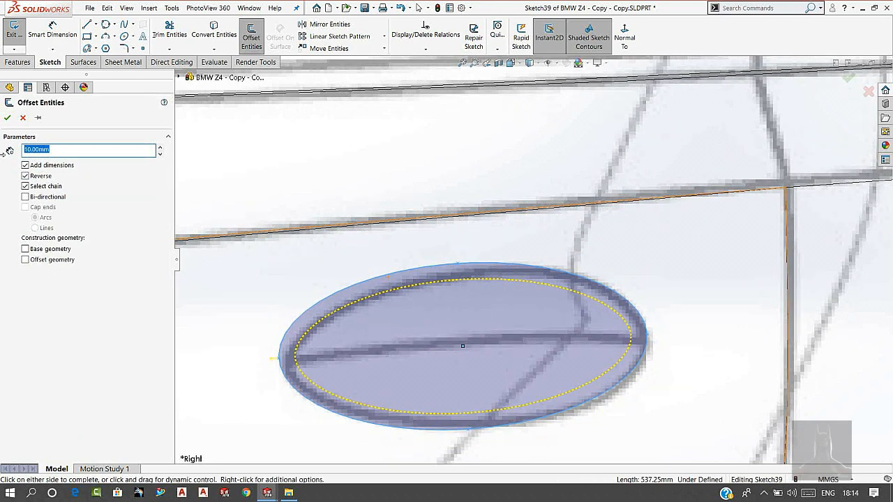
type("12")
key("Return")
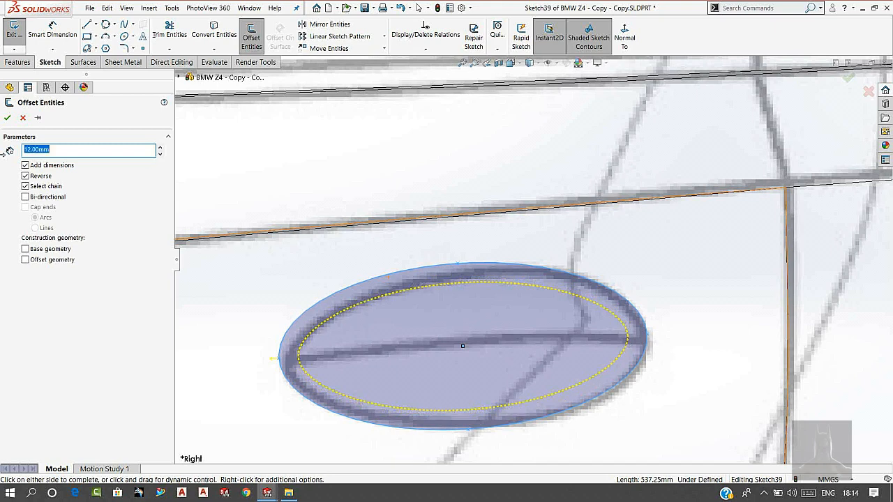
key("Return")
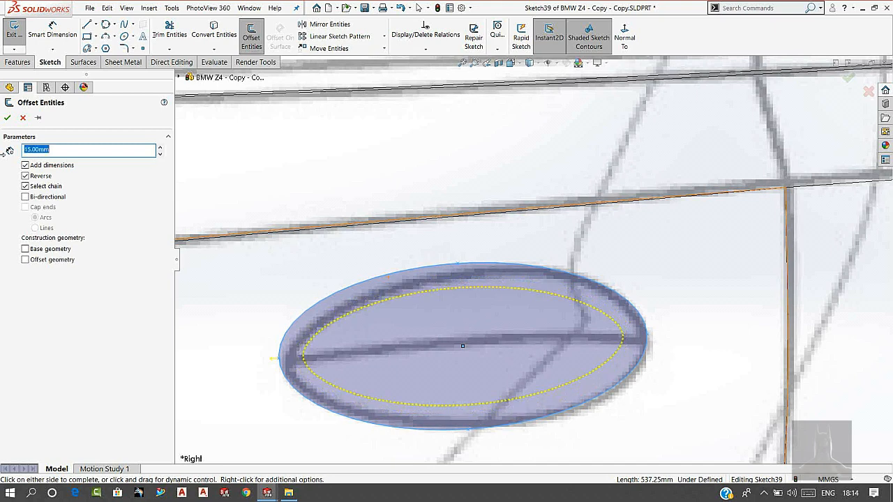
left_click(8, 120)
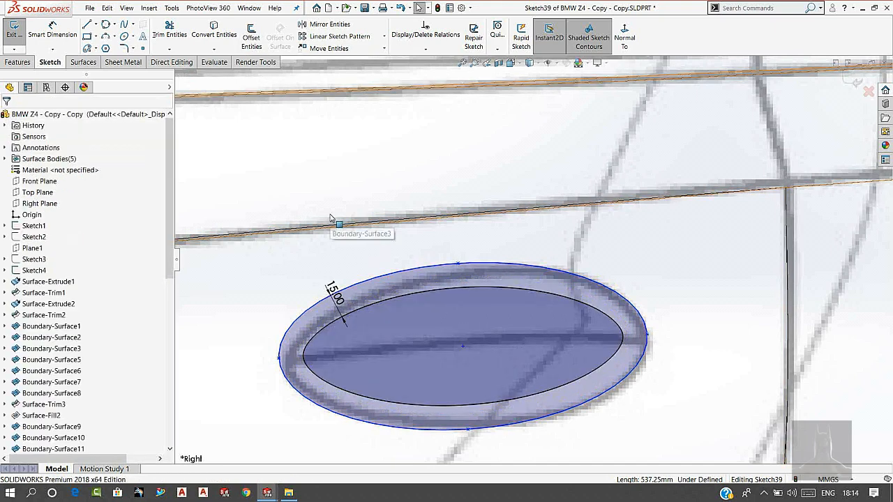
Restore the shaded-with-edges display and project the two handle ellipses onto the door face as a split line
scroll(333, 219, "up", 5)
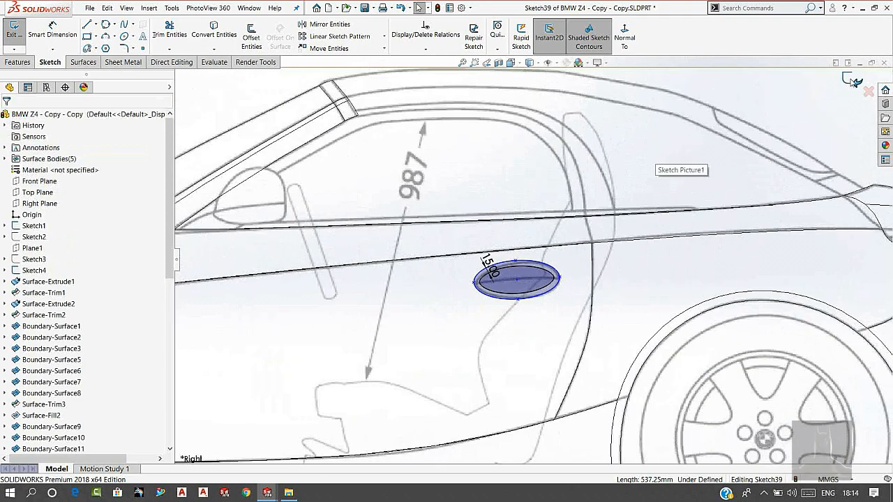
left_click(17, 62)
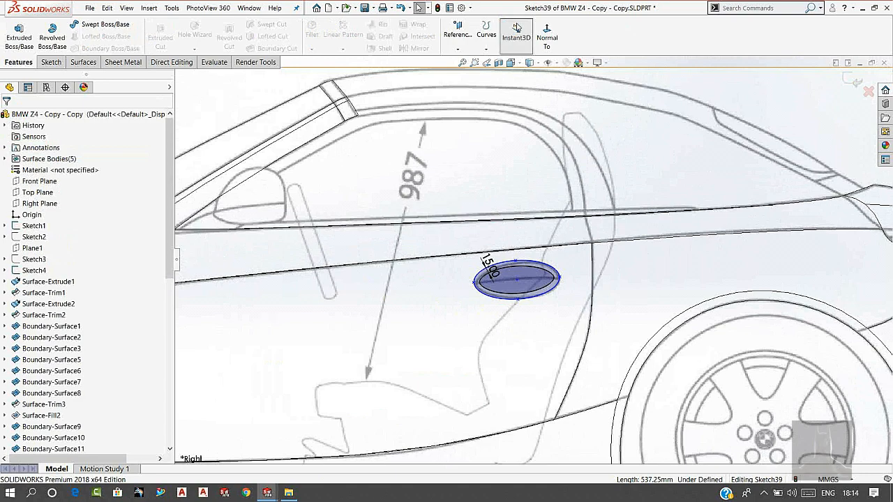
left_click(487, 35)
left_click(504, 61)
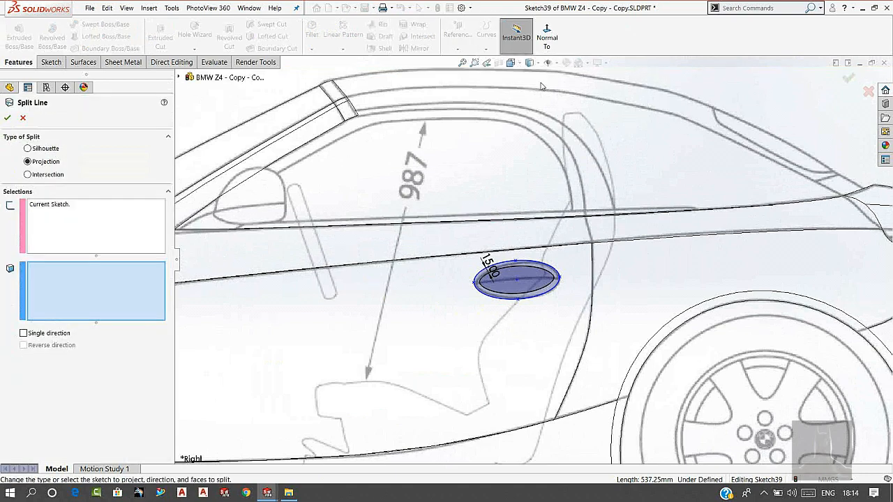
key("f")
left_click(530, 63)
left_click(533, 79)
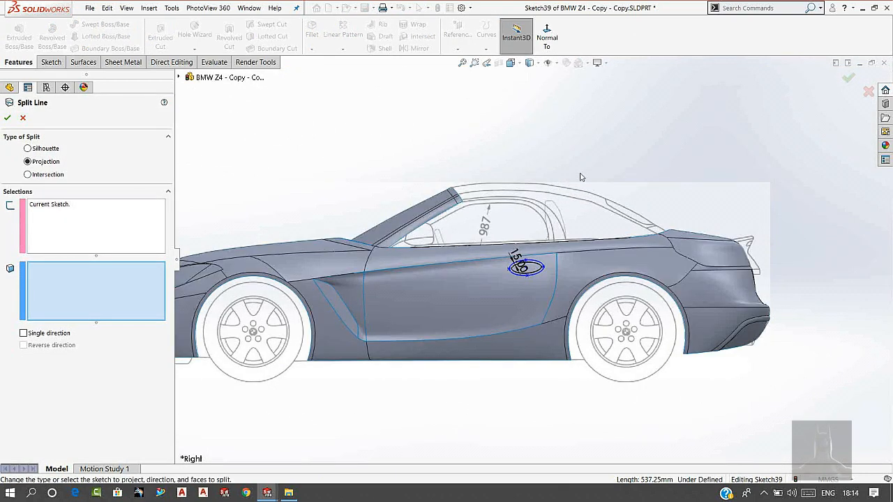
middle_click_drag(594, 238, 584, 268)
left_click(555, 318)
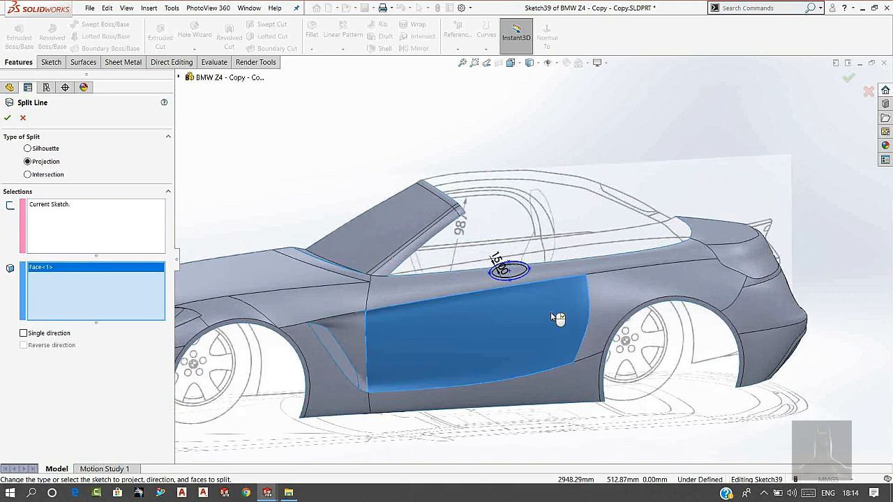
left_click(848, 79)
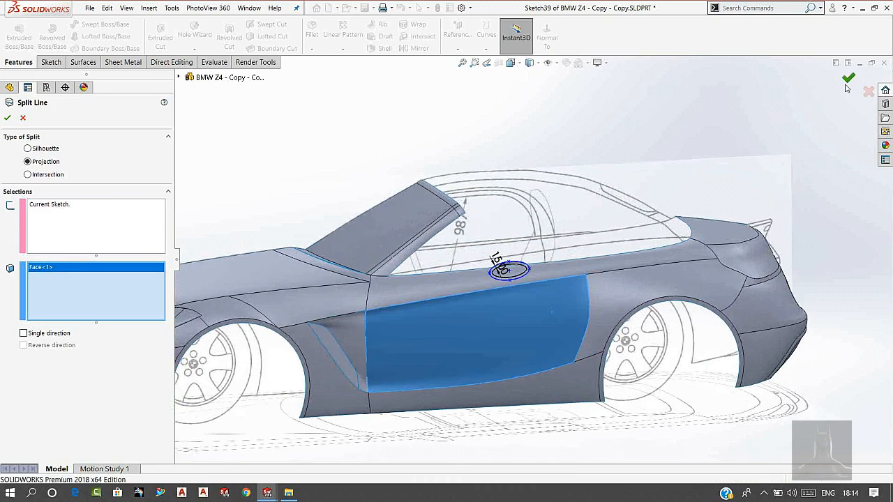
Create an 18 mm offset surface from the door face inside the inner handle ellipse, with the reference sketches and pictures hidden
scroll(579, 265, "down", 5)
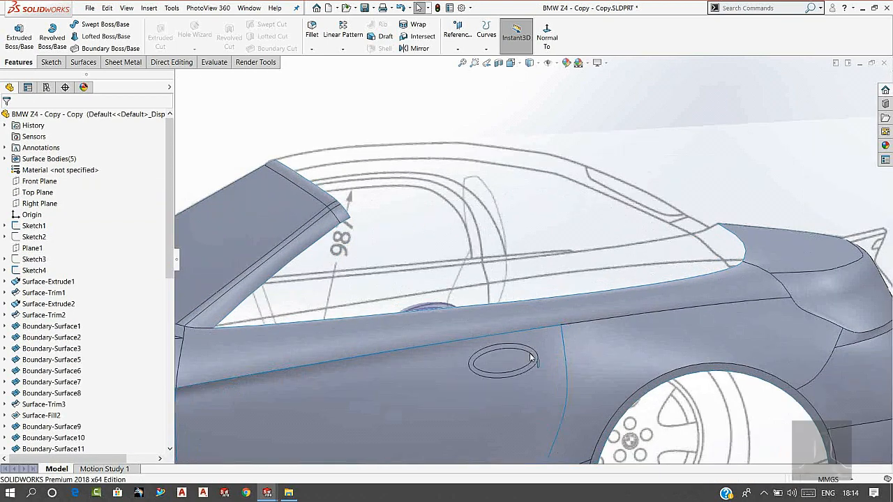
scroll(515, 374, "up", 5)
scroll(517, 371, "down", 3)
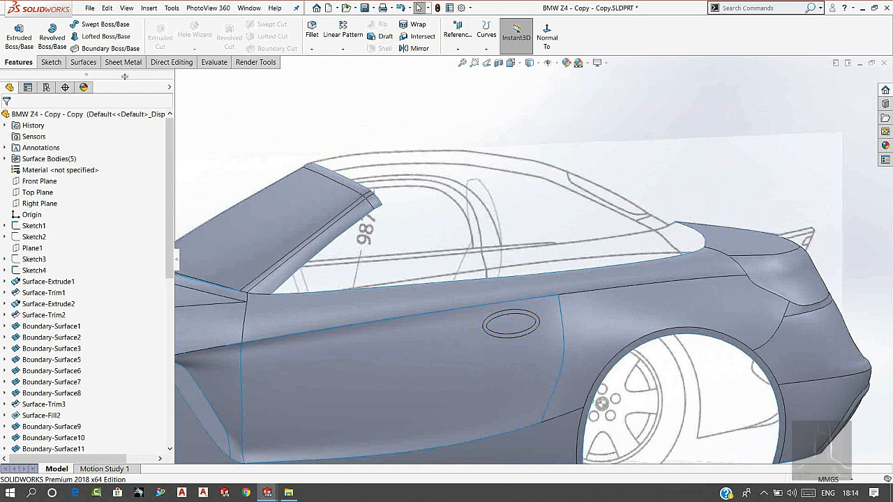
left_click(90, 64)
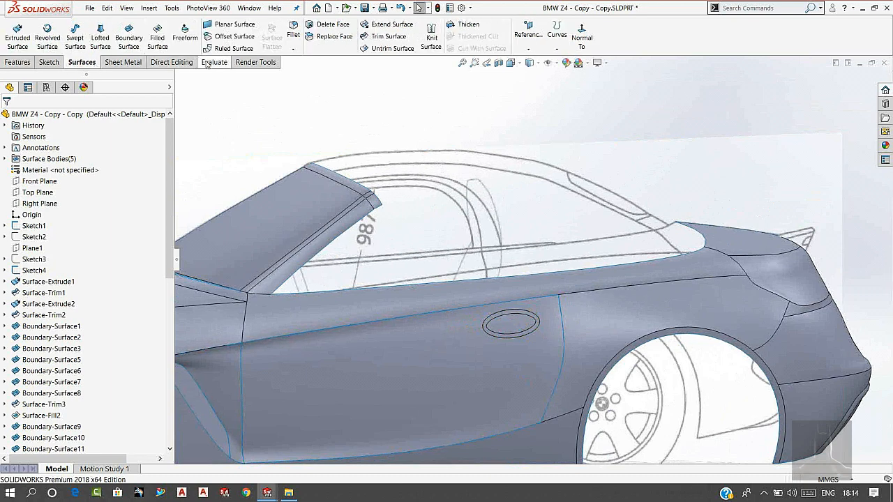
left_click(231, 36)
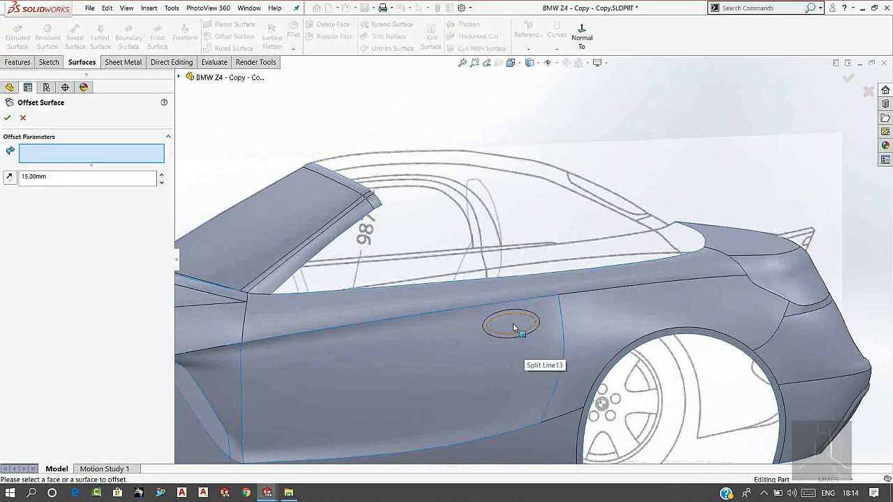
left_click(513, 323)
middle_click_drag(549, 333, 590, 388)
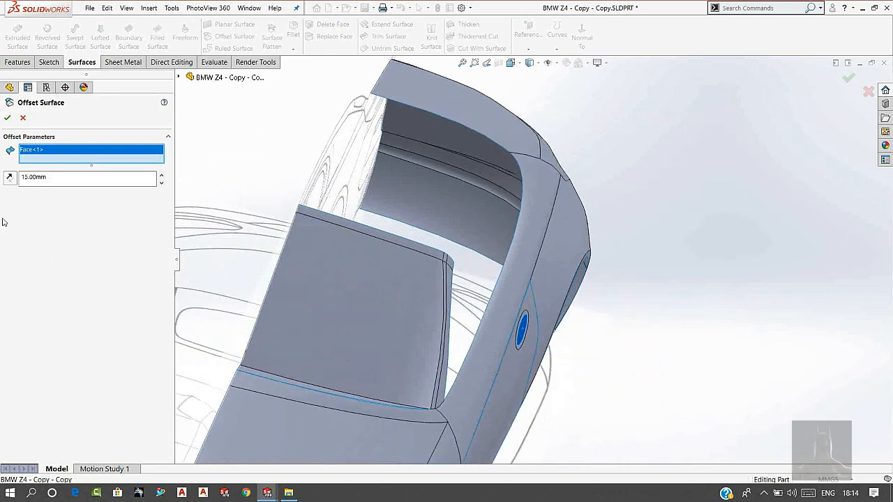
double_click(50, 176)
middle_click_drag(454, 277, 482, 322)
scroll(422, 208, "down", 2)
left_click(548, 66)
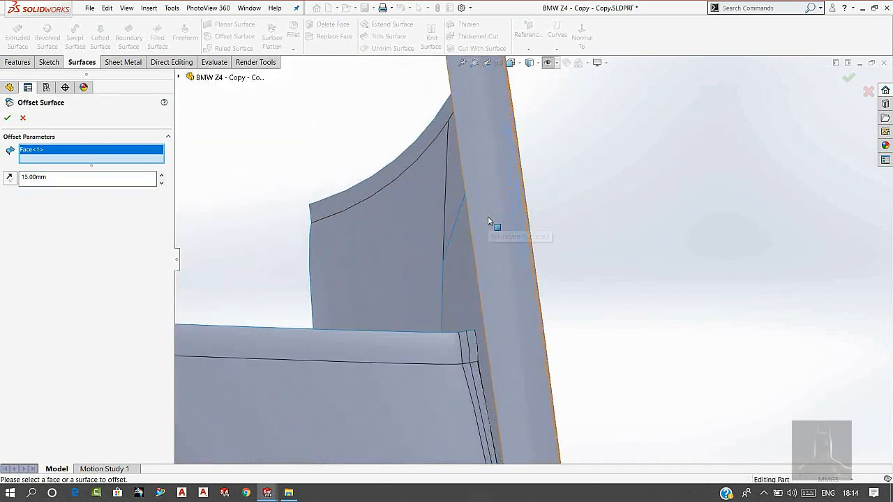
mouse_move(487, 218)
middle_mouse_down()
mouse_move(546, 190)
mouse_move(544, 267)
mouse_move(535, 266)
middle_mouse_up()
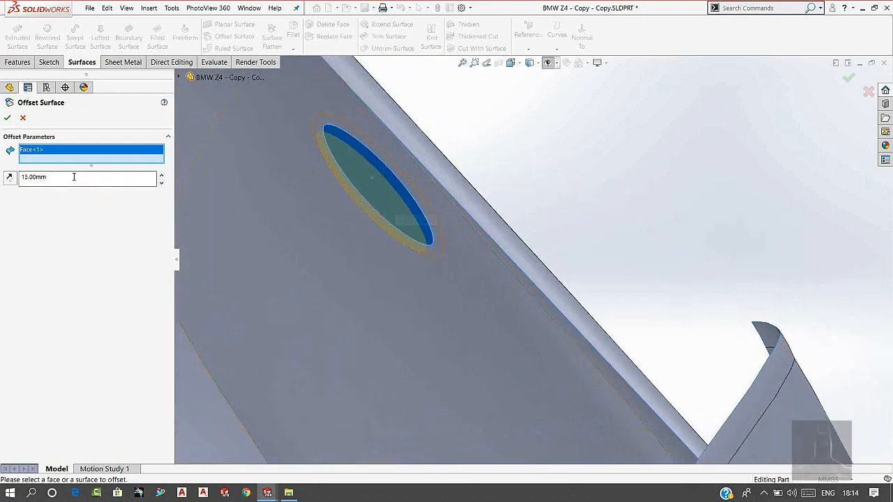
left_click_drag(74, 177, 3, 173)
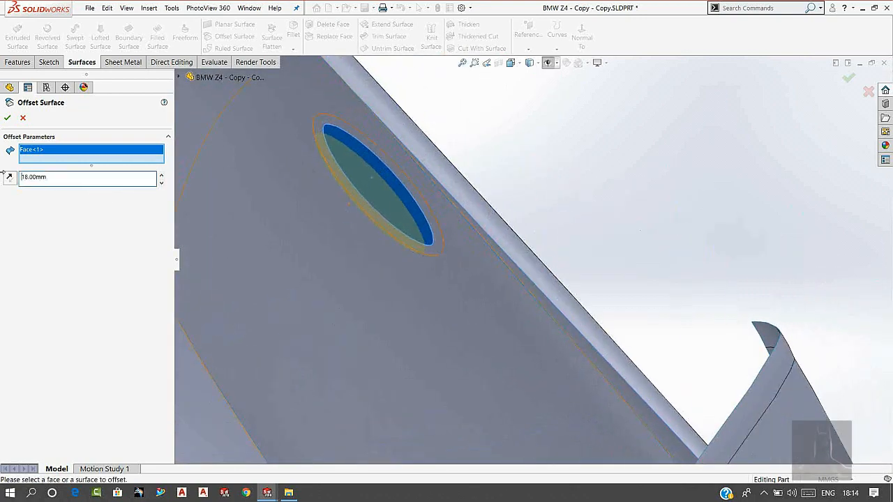
key("Return")
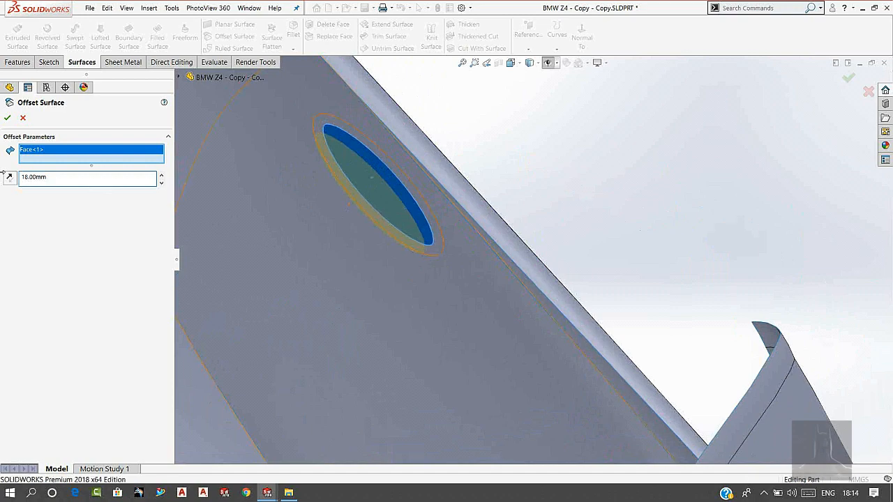
Delete the door's elliptical ring face and the face inside the inner handle ellipse, without patching
middle_click_drag(665, 134, 802, 309)
scroll(806, 307, "down", 3)
middle_click_drag(857, 289, 805, 243)
scroll(706, 140, "down", 3)
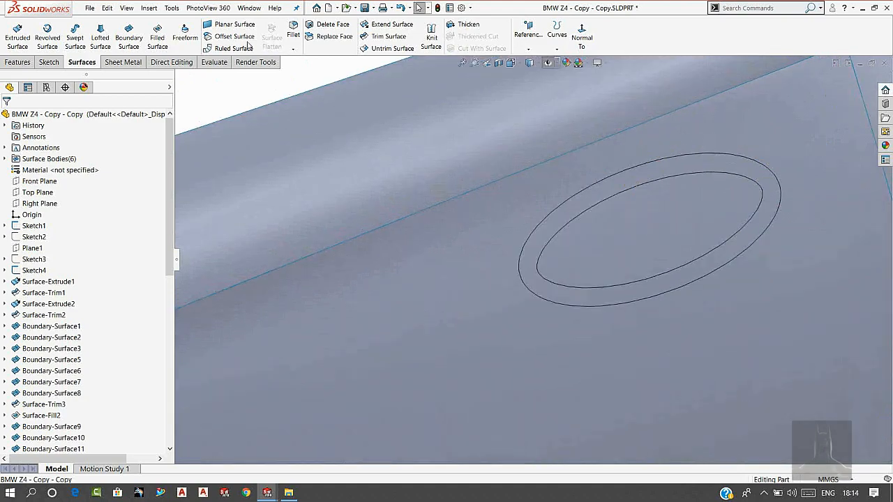
left_click(328, 24)
scroll(713, 231, "up", 3)
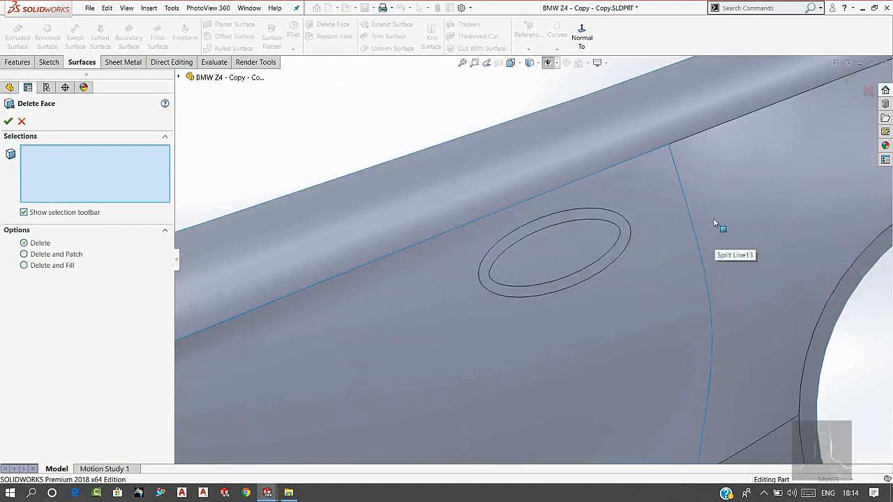
left_click(528, 227)
left_click(525, 219)
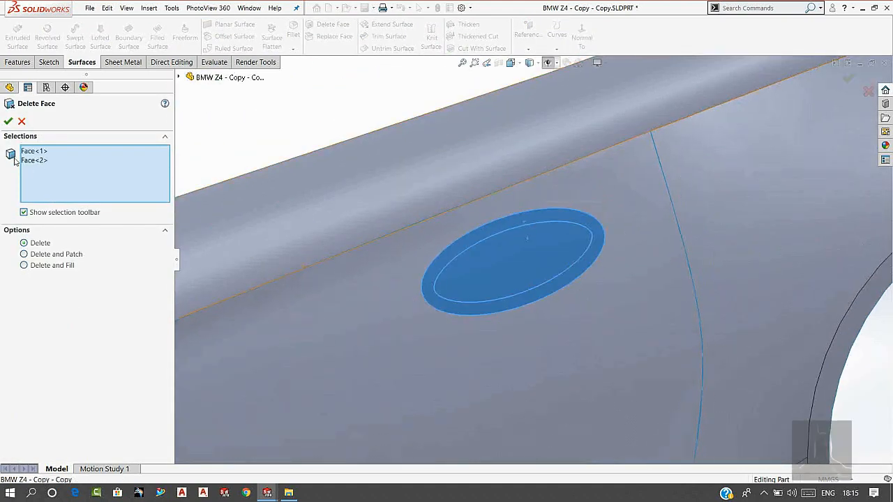
left_click(8, 123)
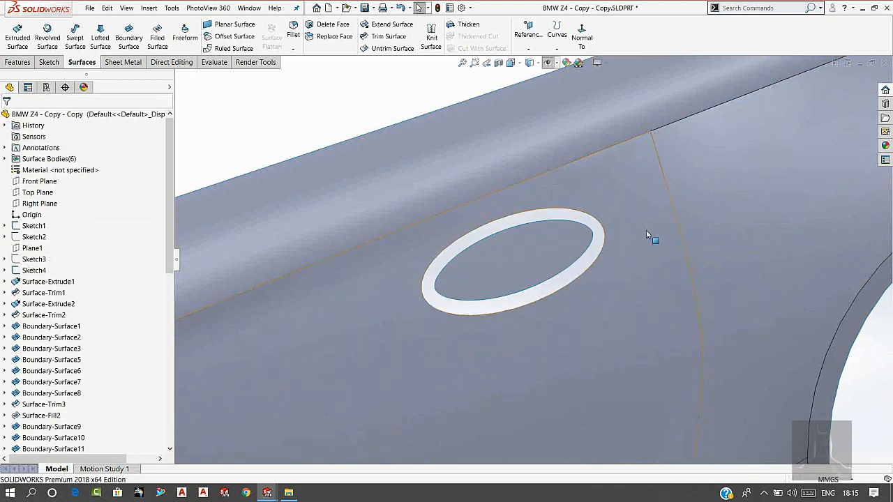
Start a boundary surface with the closed edge loops of the recessed inner ellipse and the outer door opening as Direction 1 profiles
middle_click_drag(648, 237, 677, 219)
scroll(687, 220, "up", 5)
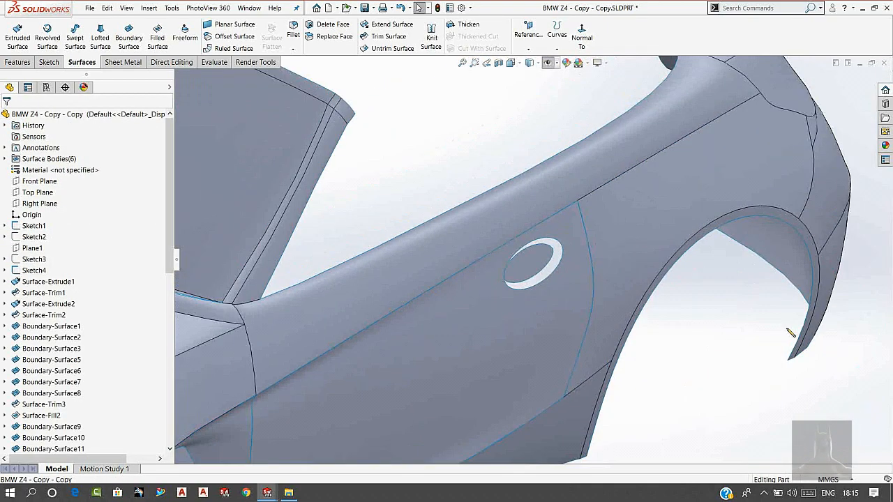
scroll(660, 240, "down", 3)
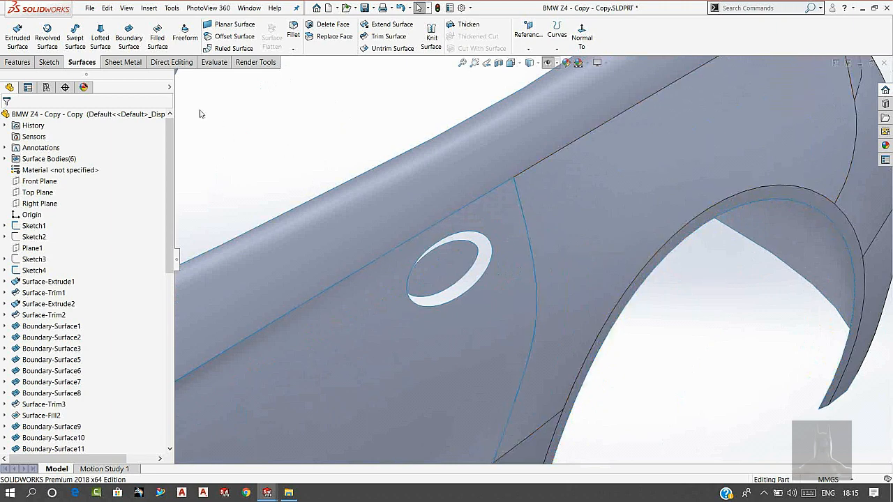
left_click(130, 42)
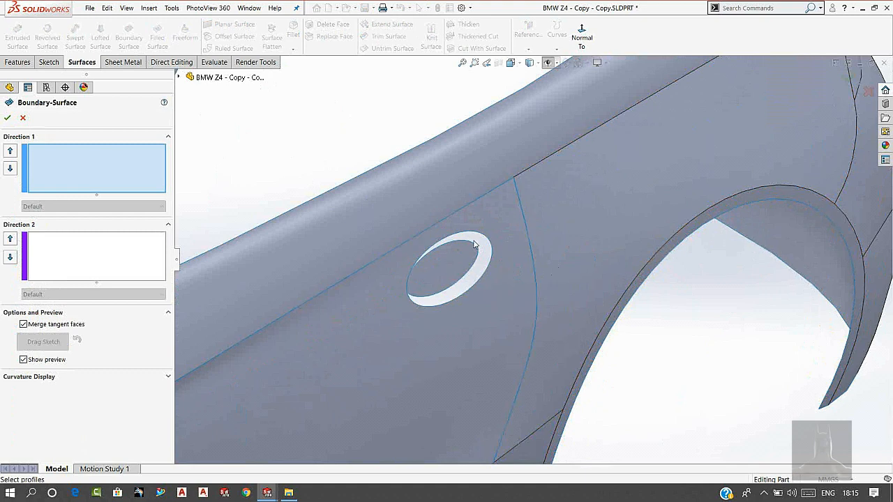
right_click(365, 149)
left_click(401, 174)
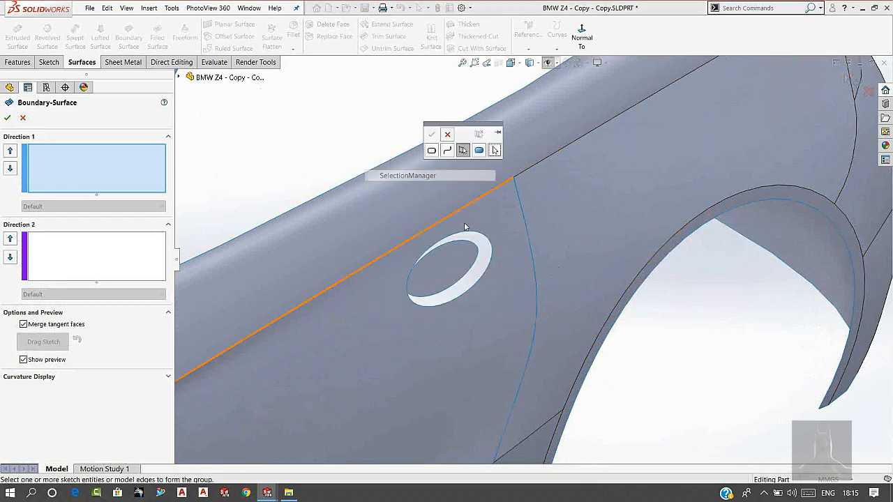
left_click(432, 150)
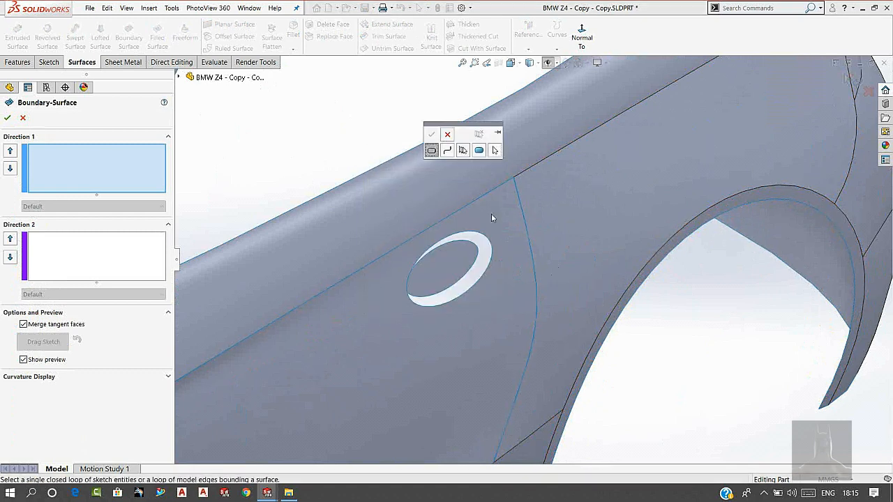
left_click(473, 246)
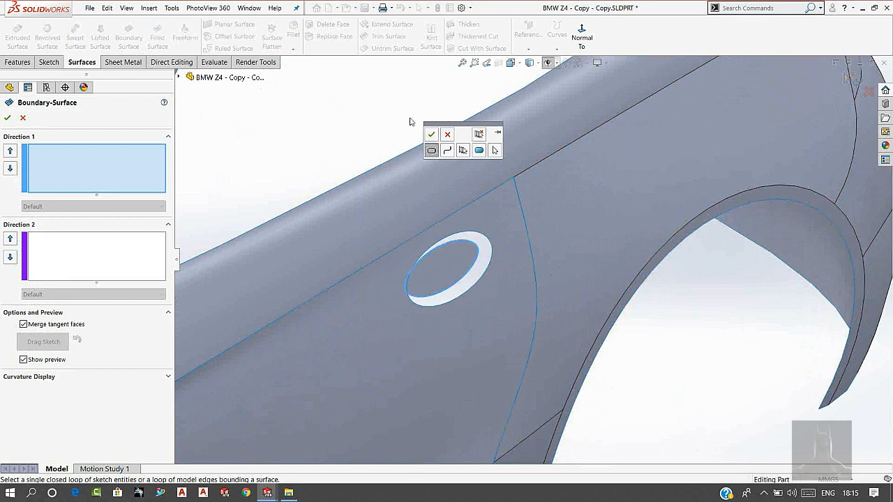
left_click(431, 136)
right_click(321, 106)
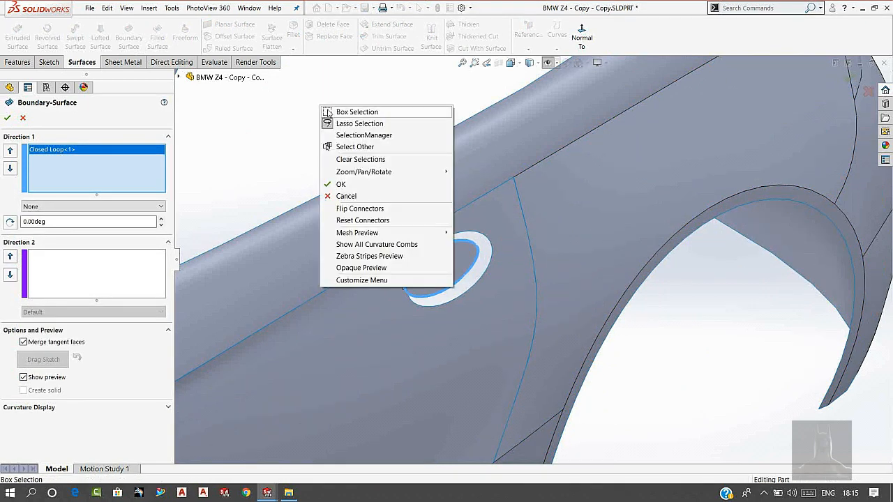
left_click(363, 135)
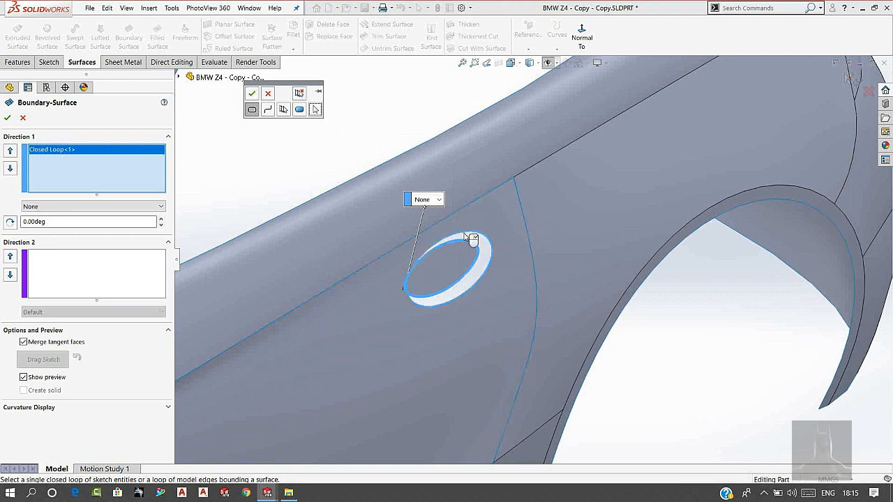
left_click(473, 238)
left_click(253, 94)
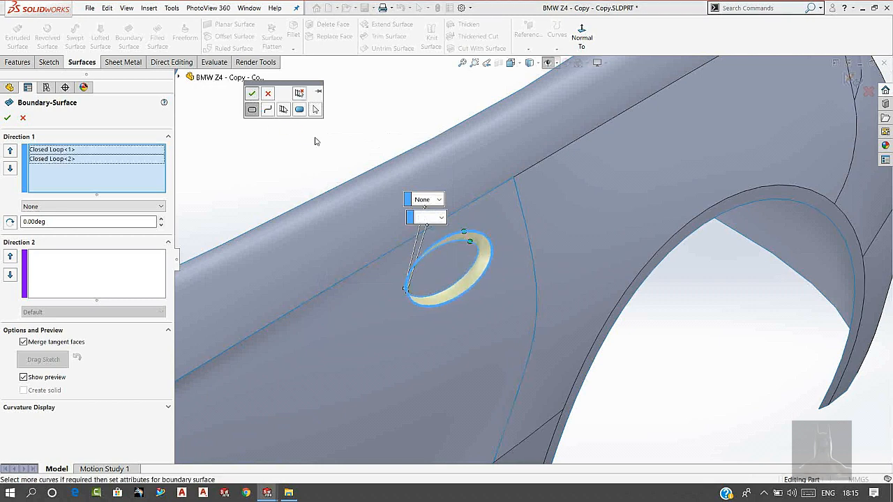
Set both boundary loops to Tangency To Face and create the boundary surface around the handle recess
scroll(484, 259, "down", 3)
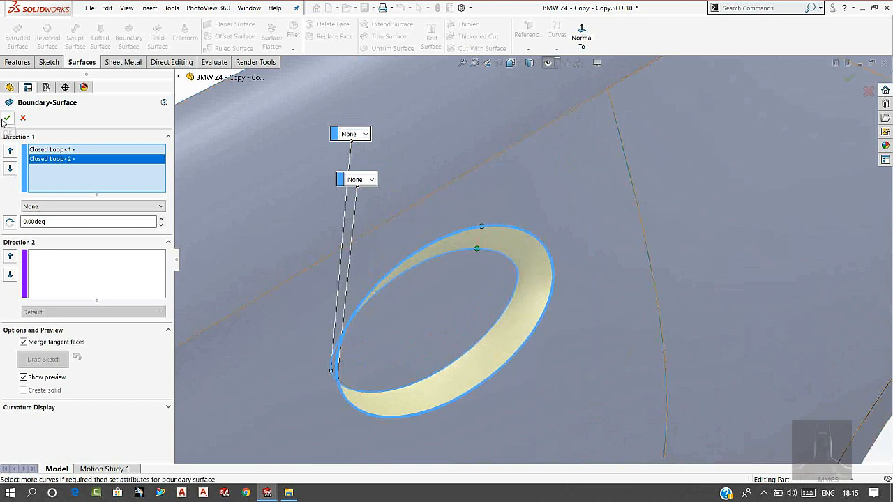
left_click(372, 180)
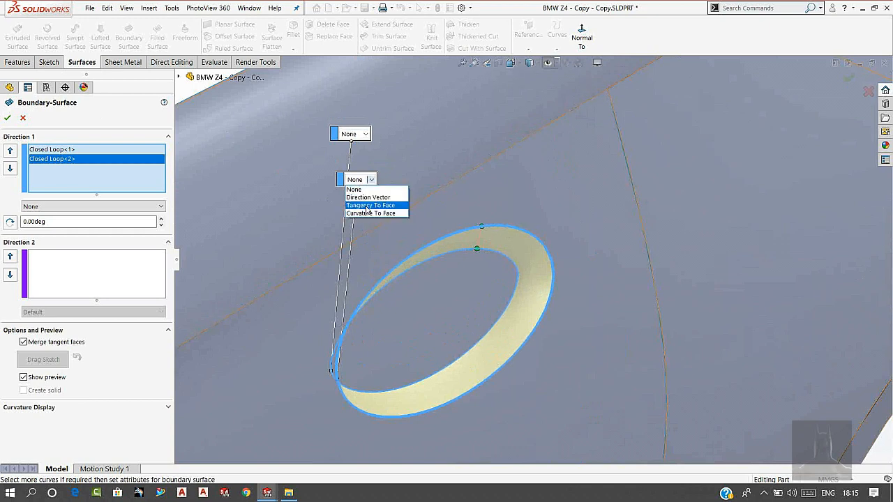
left_click(366, 211)
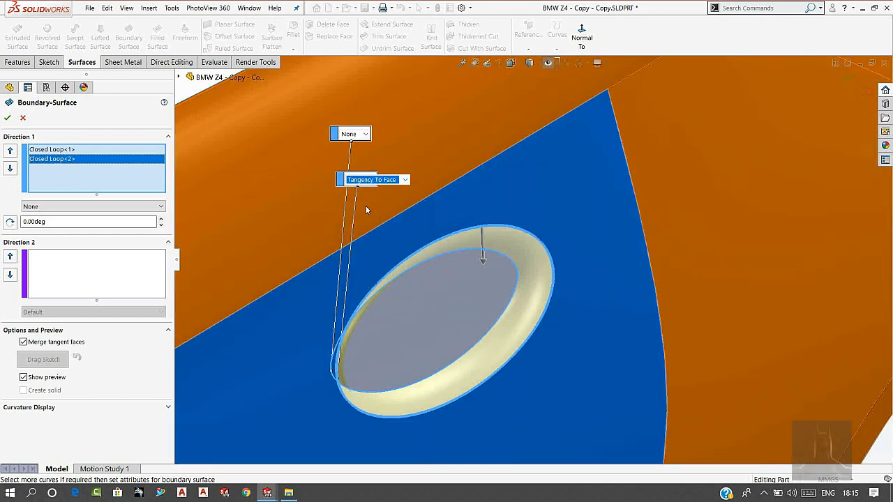
left_click(365, 134)
left_click(365, 159)
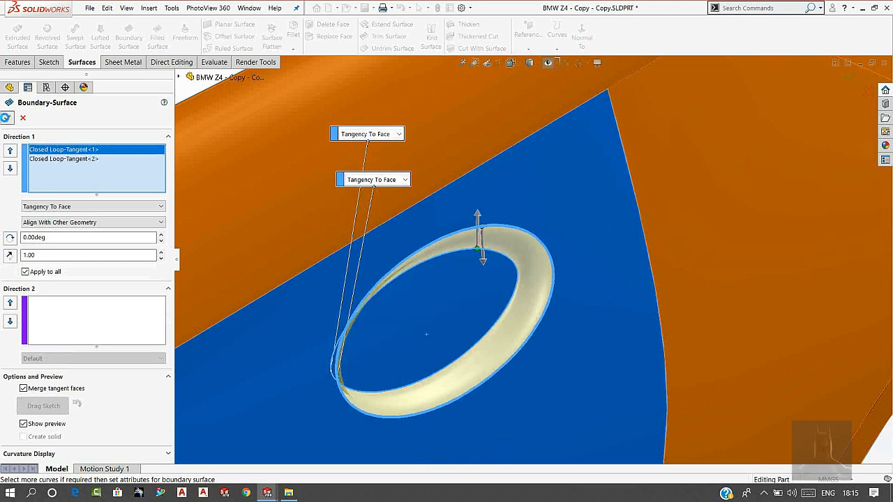
Start a sketch on the Right Plane, viewed normal to it and framed on the handle recess
scroll(411, 305, "up", 2)
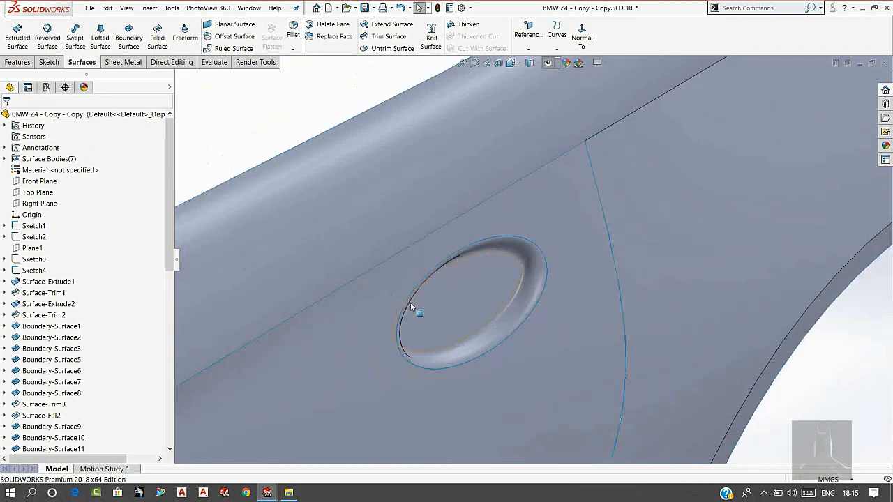
middle_click_drag(411, 306, 396, 250)
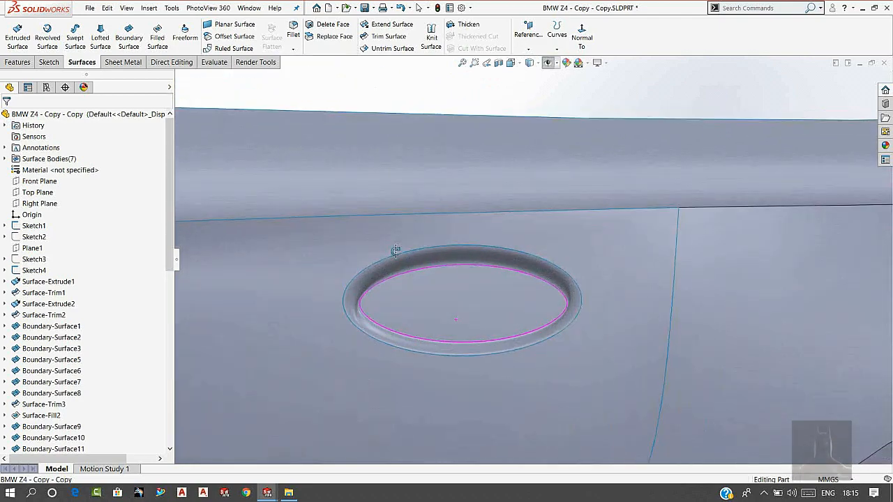
scroll(455, 290, "up", 2)
middle_click_drag(454, 291, 457, 283)
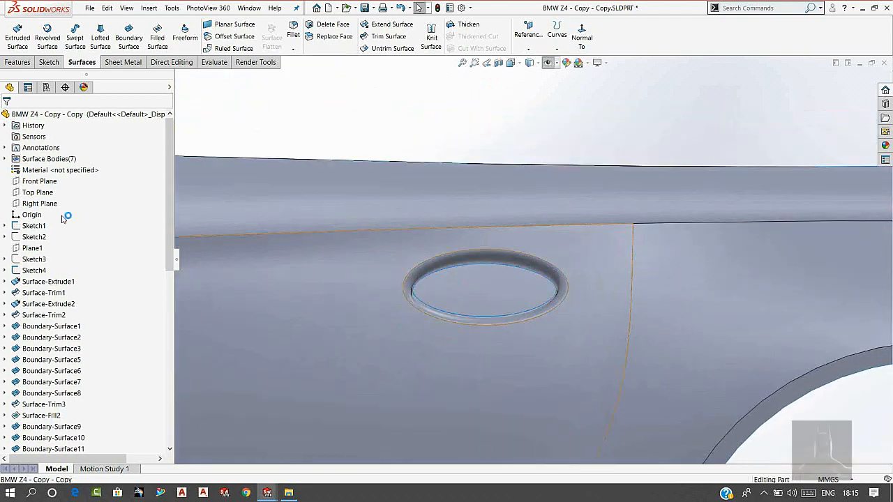
left_click(42, 203)
left_click(60, 191)
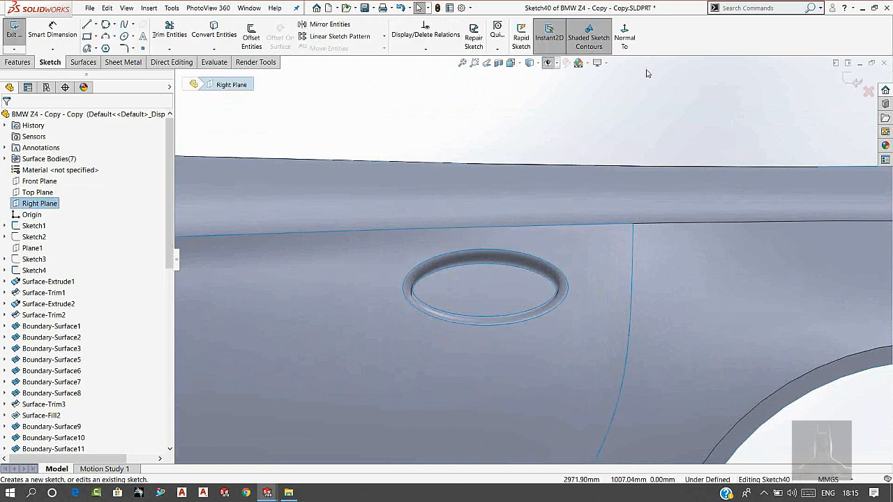
left_click(624, 37)
scroll(698, 230, "down", 5)
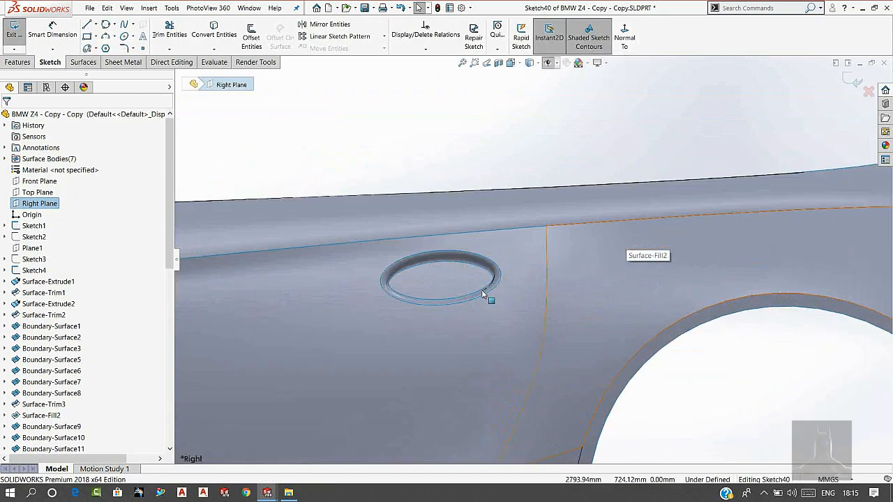
scroll(468, 266, "down", 4)
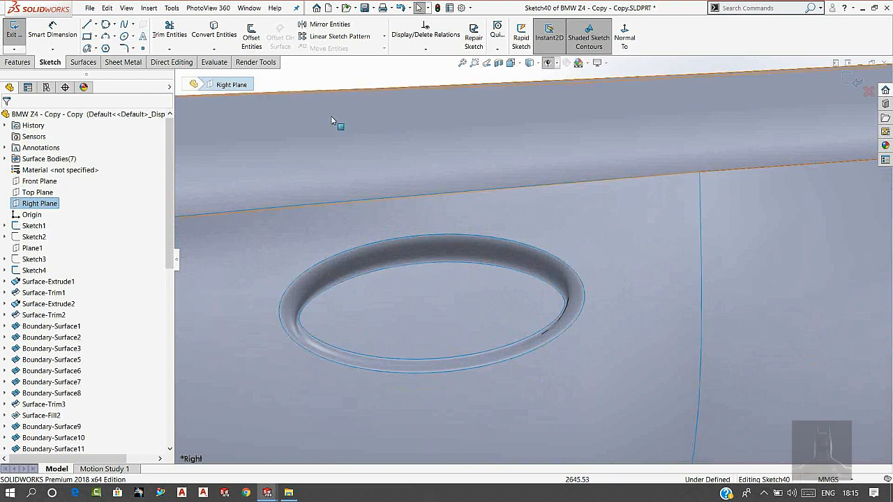
Sketch an ellipse with radii of about 37 and 22 mm overlapping the front end of the handle recess
left_click(125, 36)
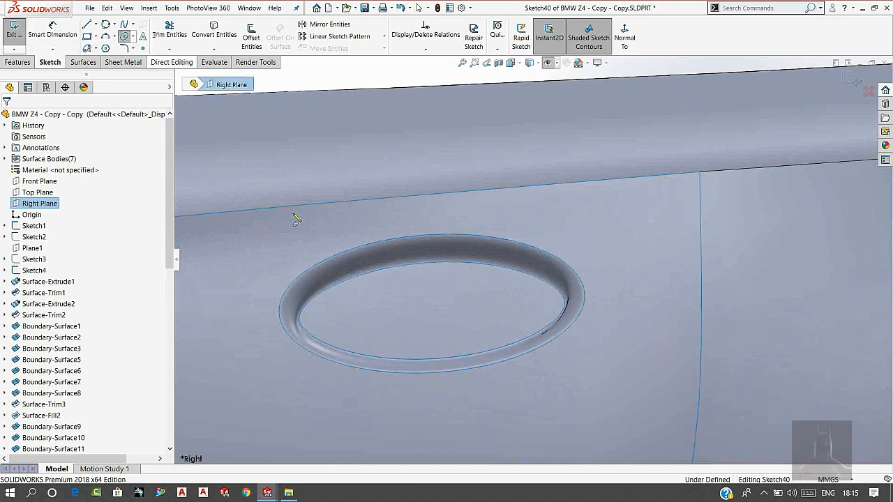
left_click(307, 316)
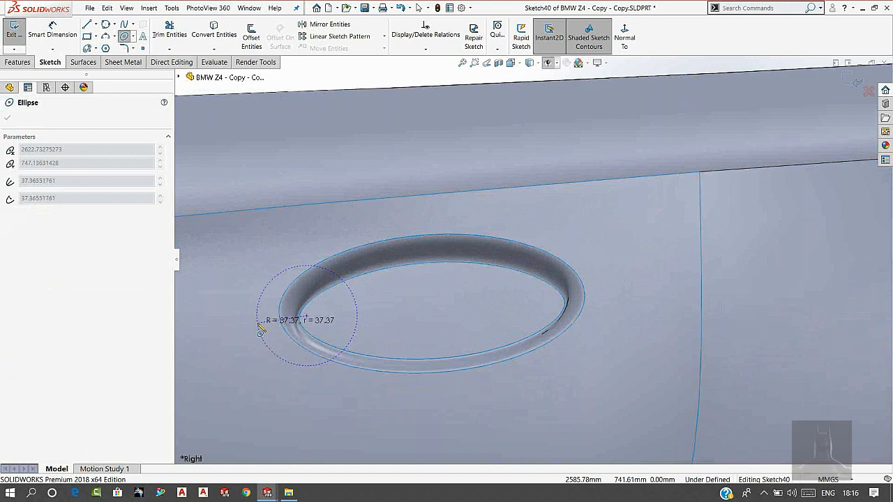
left_click(260, 315)
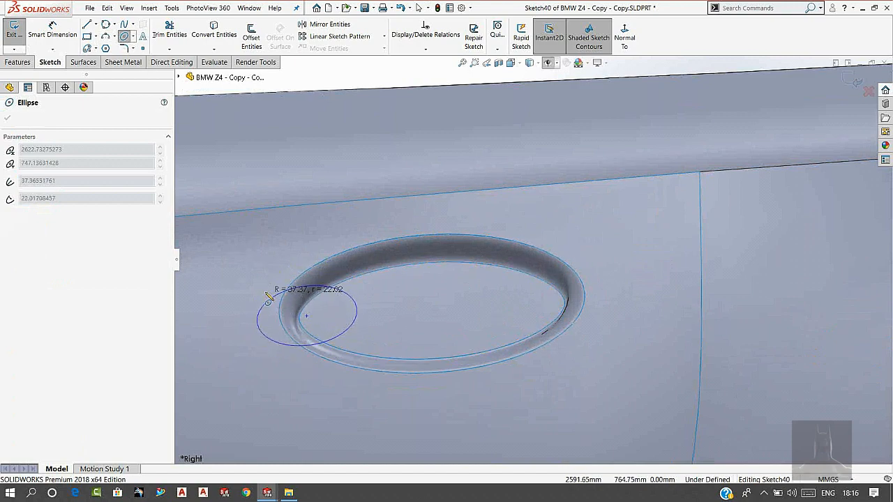
left_click(269, 295)
right_click(430, 295)
left_click(440, 290)
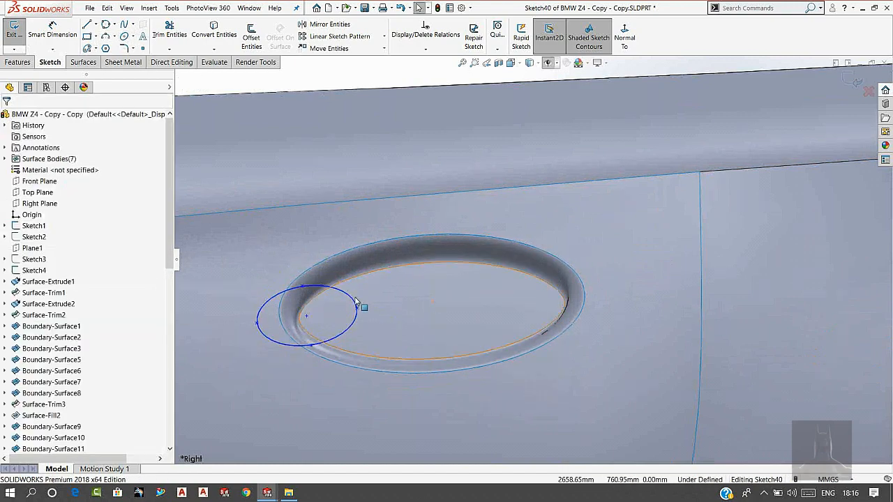
Level the small ellipse so that its long axis runs horizontally
scroll(353, 297, "down", 3)
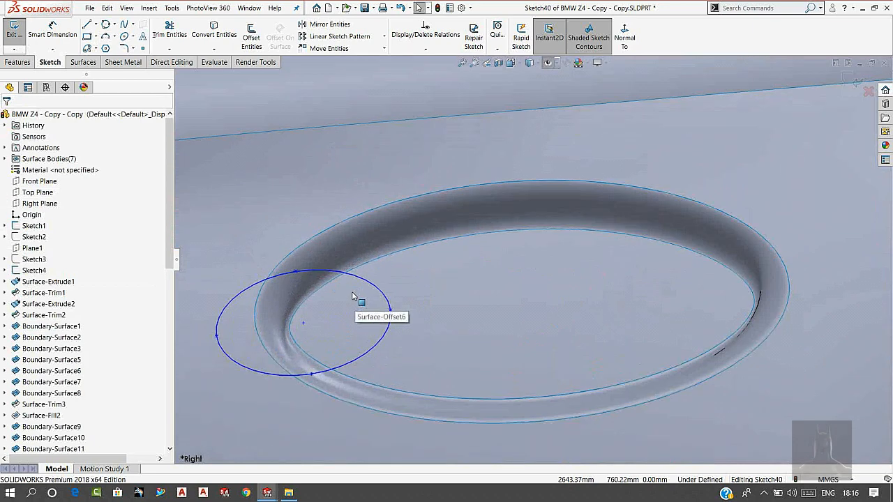
left_click(195, 137)
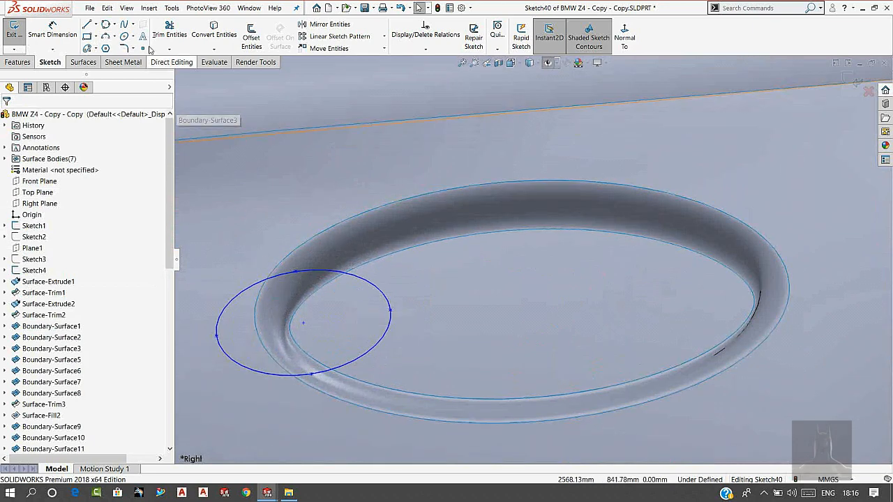
left_click(216, 338)
left_click_drag(217, 334, 217, 324)
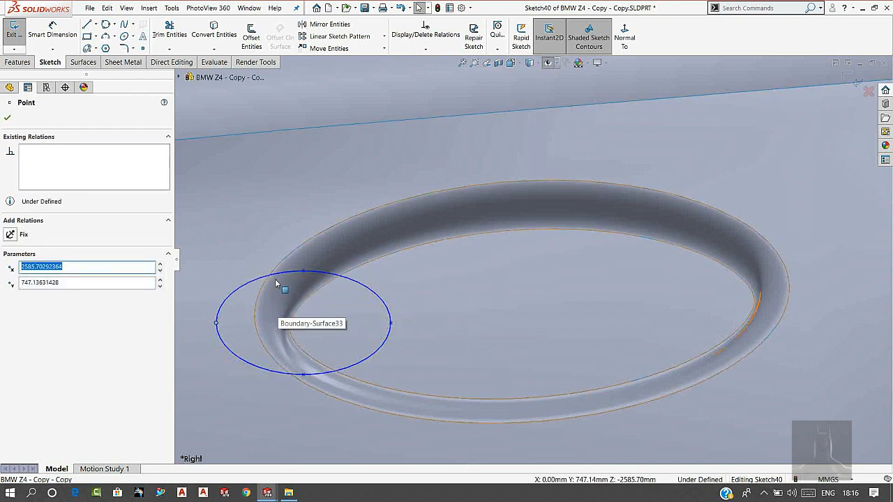
Convert the outer edge of the handle recess into a sketch curve
left_click(87, 24)
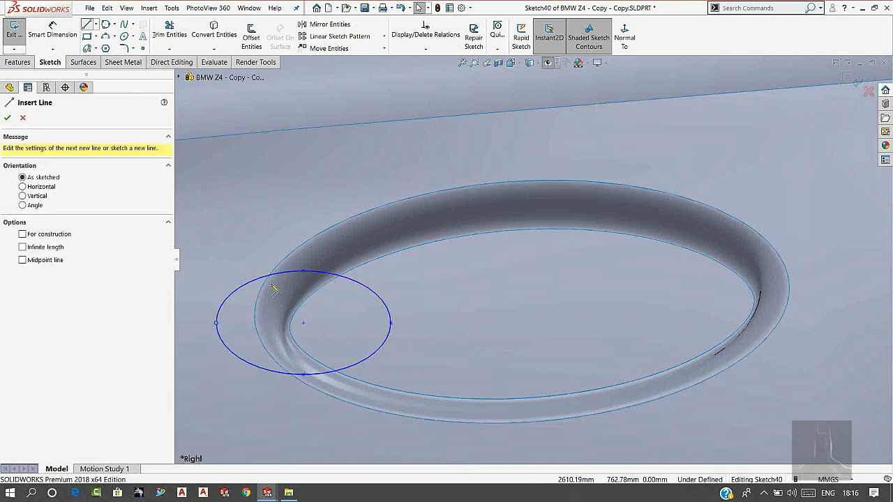
key("Escape")
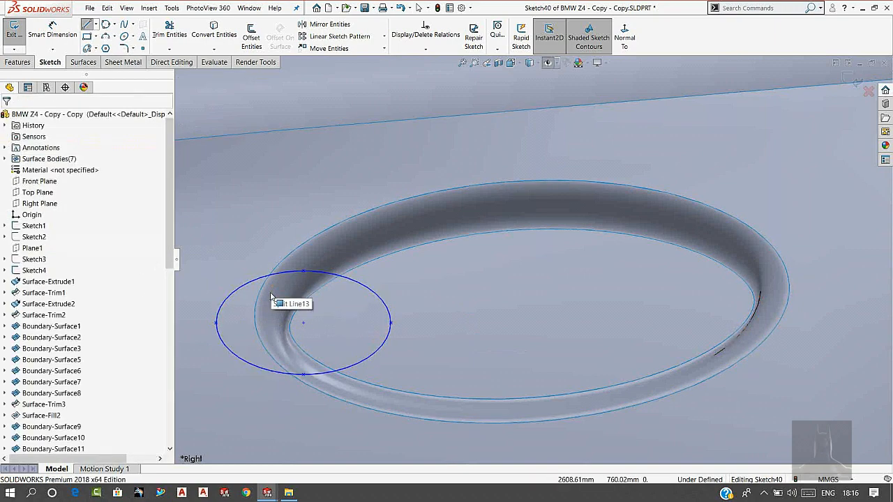
left_click(214, 34)
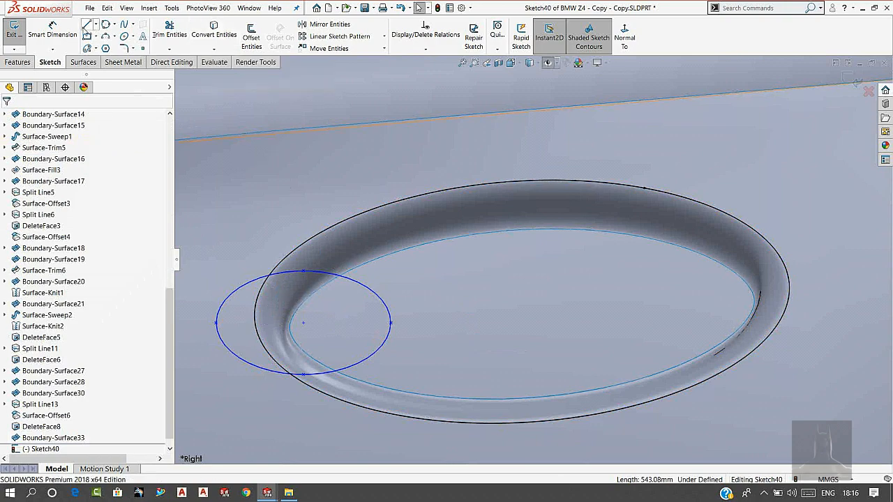
Power-trim the part of the small ellipse that lies inside the converted recess edge
left_click(86, 25)
left_click(169, 35)
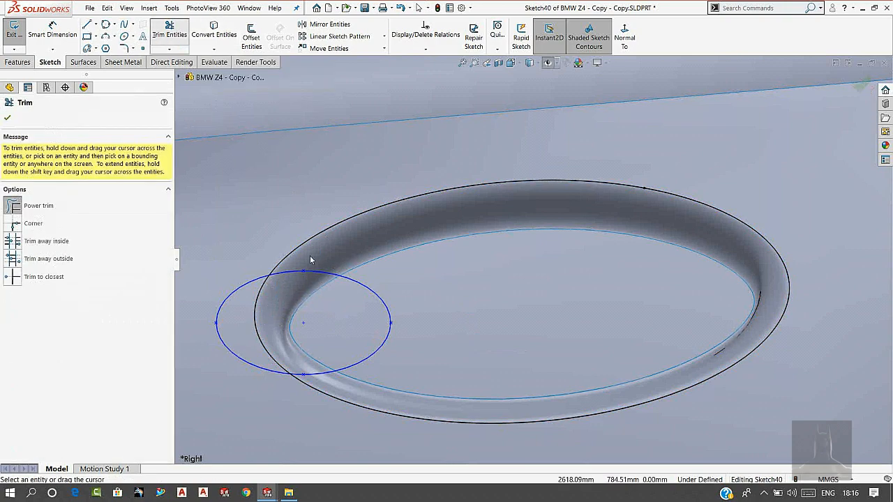
left_click_drag(372, 279, 357, 297)
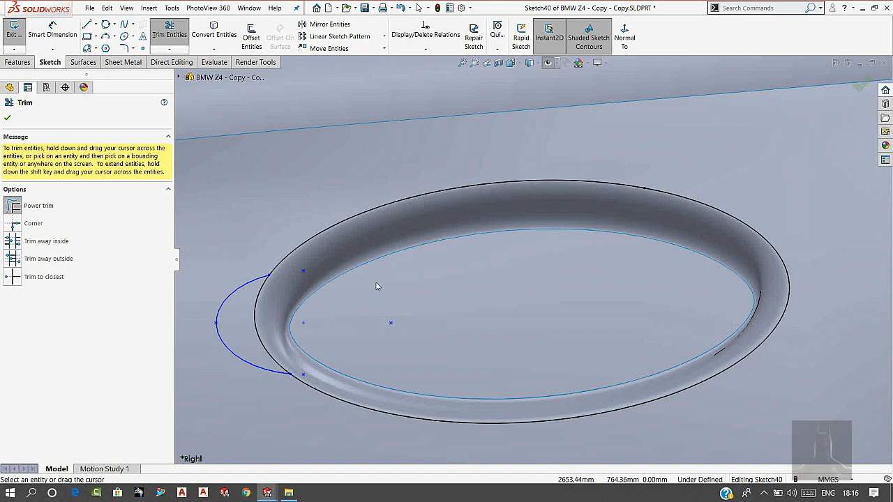
Sketch an ellipse with radii of about 39 and 27 mm over the rear end of the handle recess and shift its centre slightly outward
key("Escape")
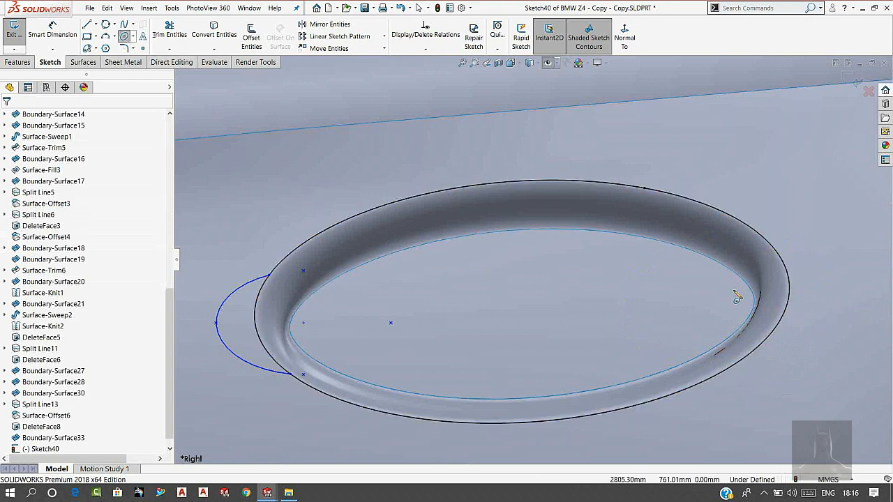
left_click(736, 296)
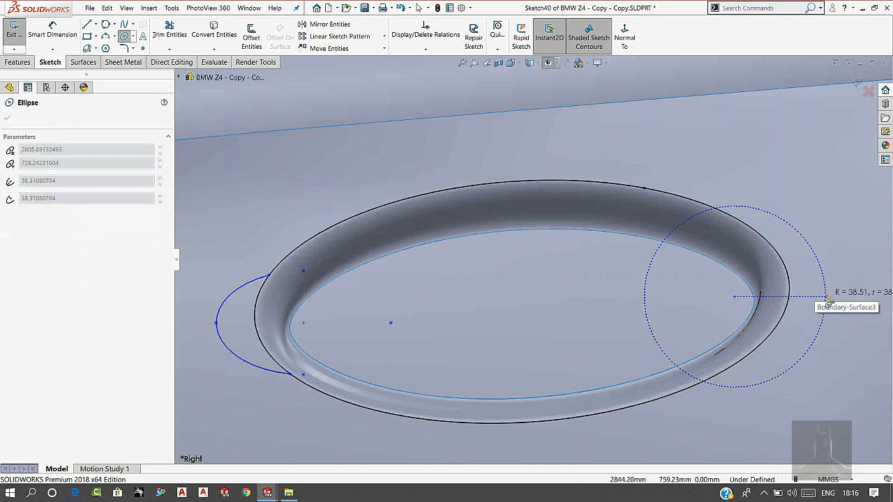
left_click(830, 296)
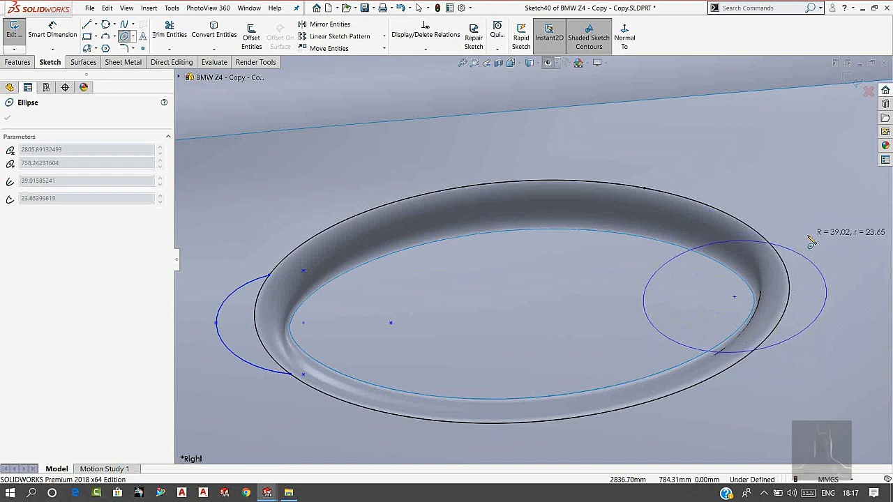
left_click(805, 188)
right_click(631, 293)
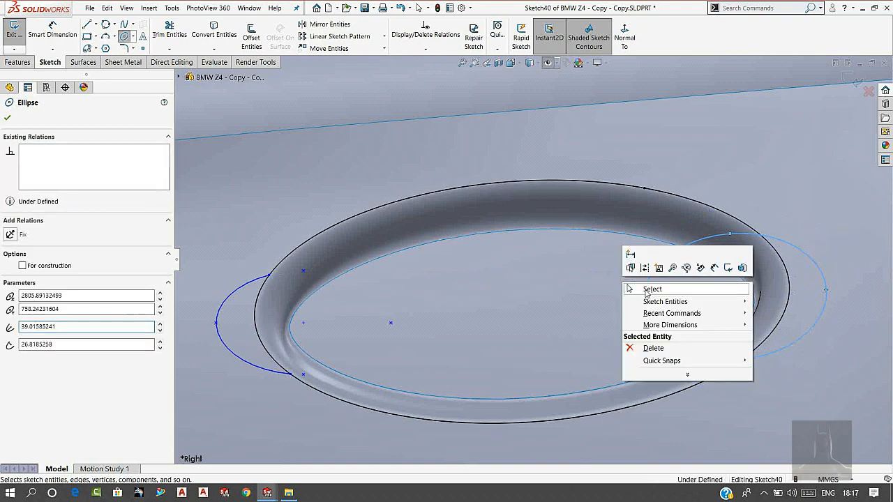
left_click(644, 288)
scroll(809, 291, "down", 5)
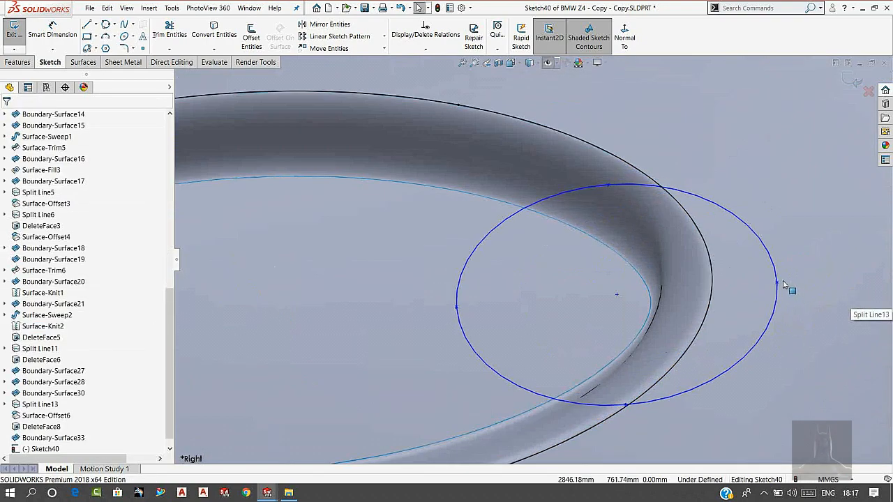
left_click_drag(617, 298, 637, 293)
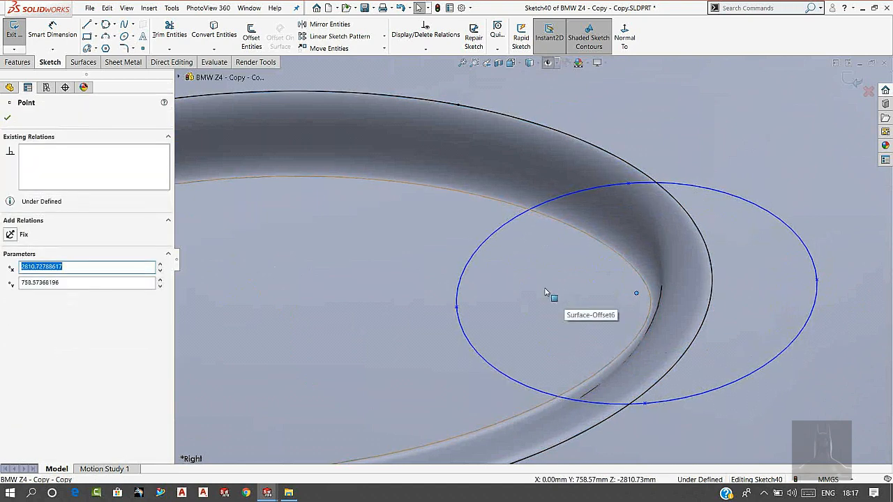
key("Escape")
Power-trim the part of the rear ellipse inside the recess and remove the converted recess edge curves
left_click(170, 29)
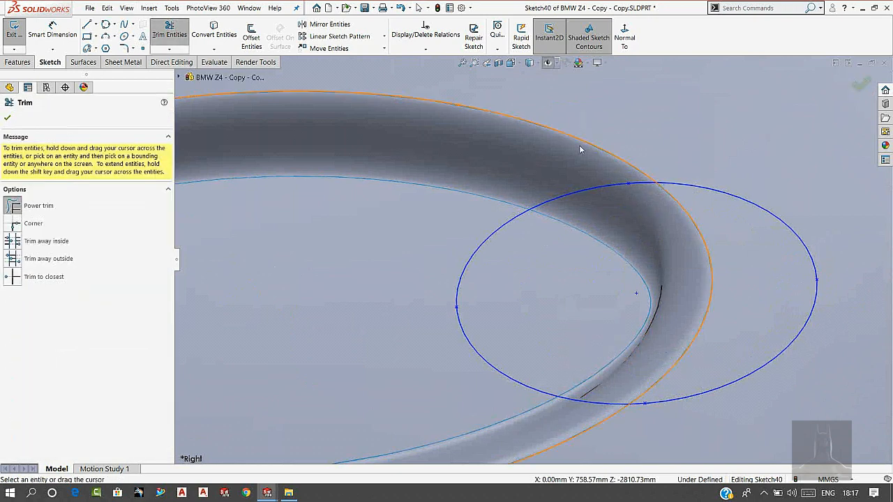
left_click_drag(575, 139, 572, 247)
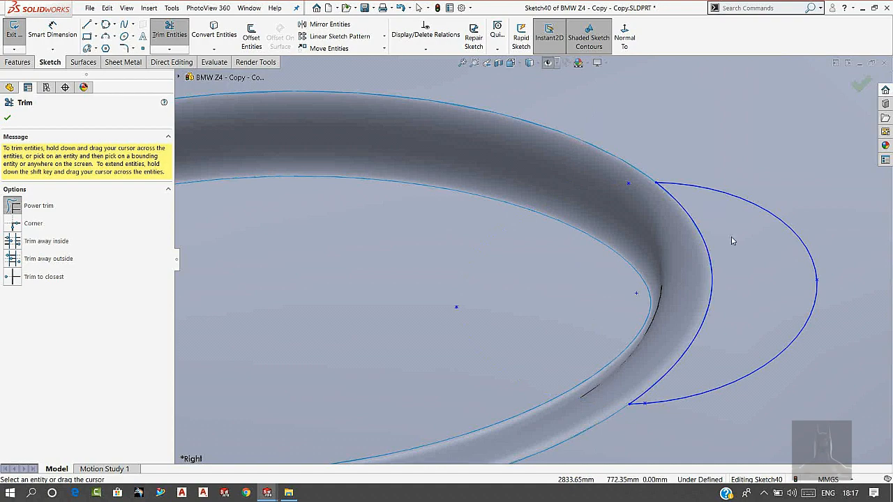
scroll(538, 256, "up", 3)
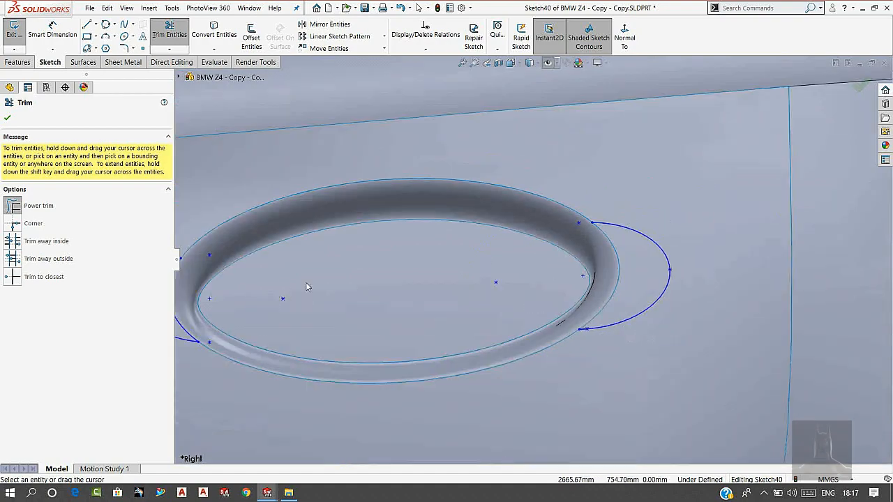
scroll(308, 287, "up", 3)
scroll(318, 282, "down", 5)
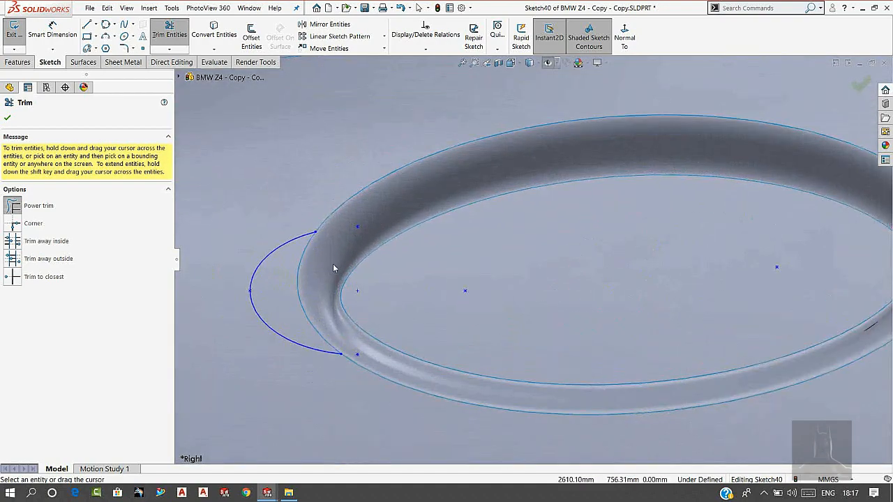
key("Escape")
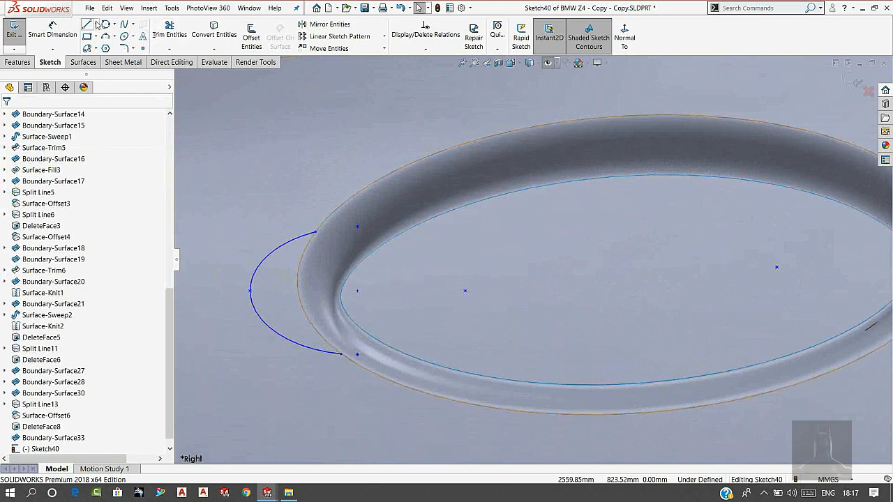
Close the front elliptical arc with a straight line between its two endpoints
left_click(89, 24)
left_click(316, 231)
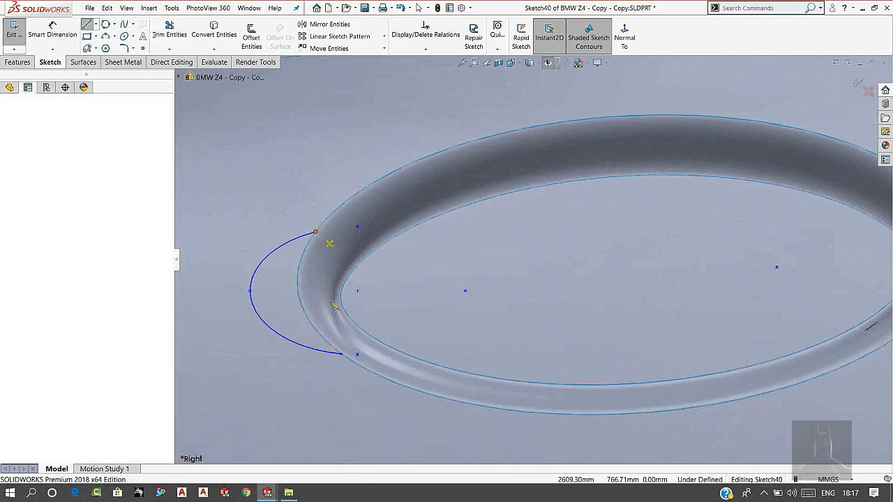
left_click(341, 354)
key("Escape")
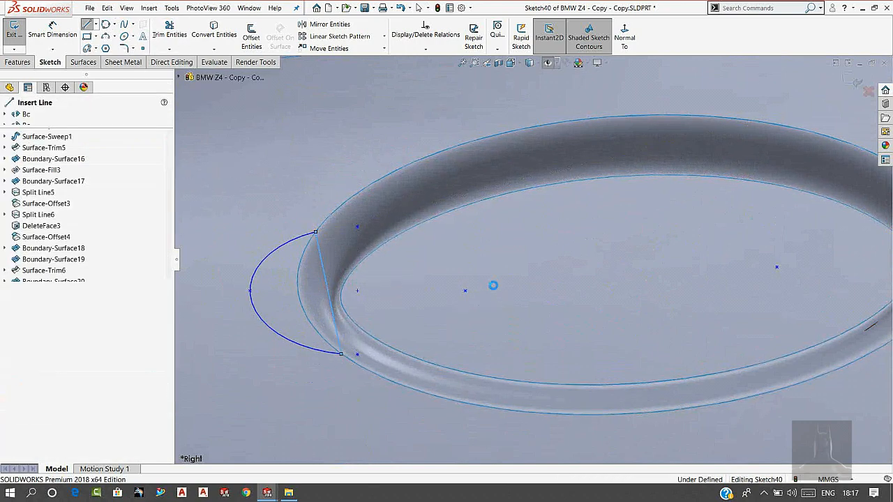
Close the rear elliptical arc with a straight line between its two endpoints
scroll(544, 262, "up", 3)
scroll(705, 246, "down", 2)
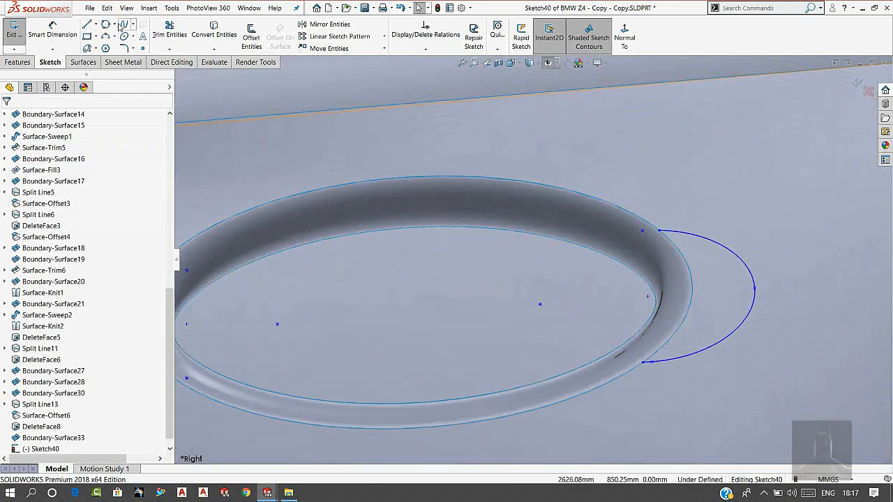
left_click(89, 24)
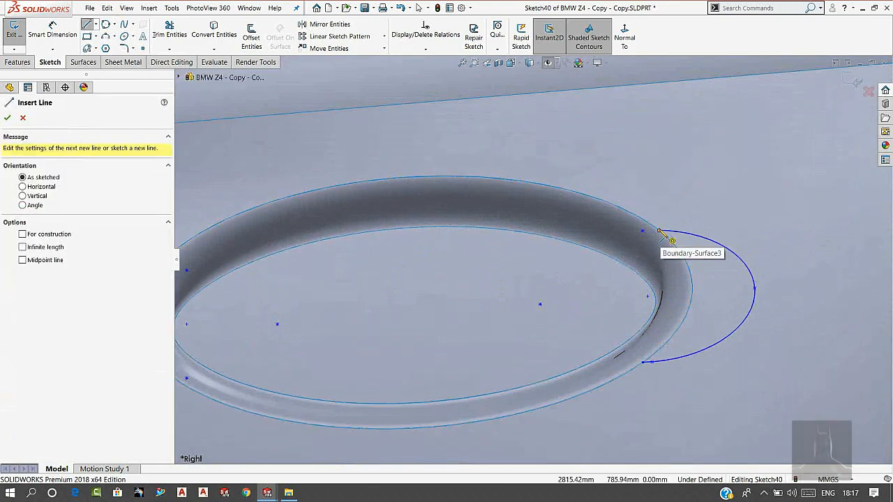
left_click(660, 232)
left_click(643, 363)
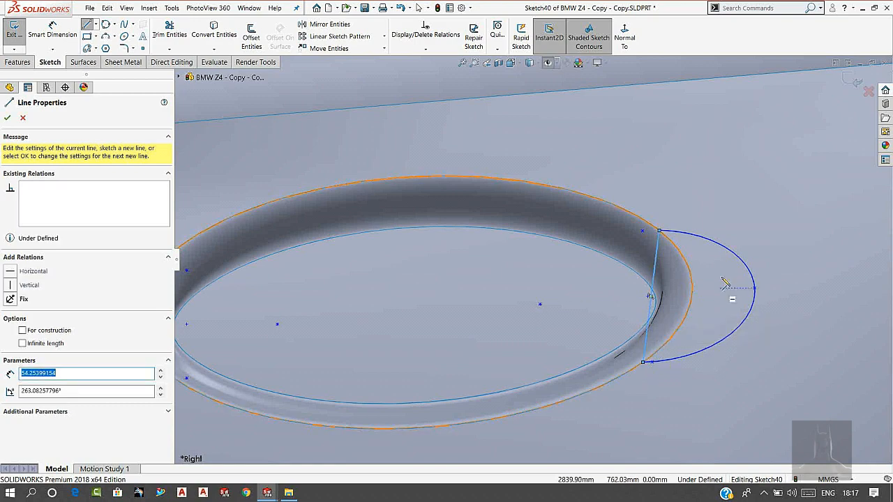
key("Escape")
Move both endpoints of the rear closing line outward so that the line stands nearly upright
scroll(663, 297, "down", 2)
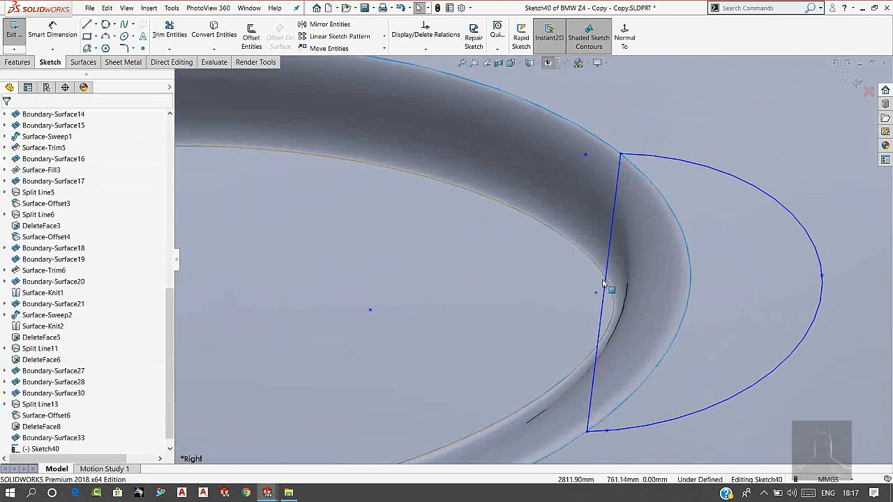
left_click_drag(587, 434, 625, 406)
left_click_drag(622, 179, 631, 165)
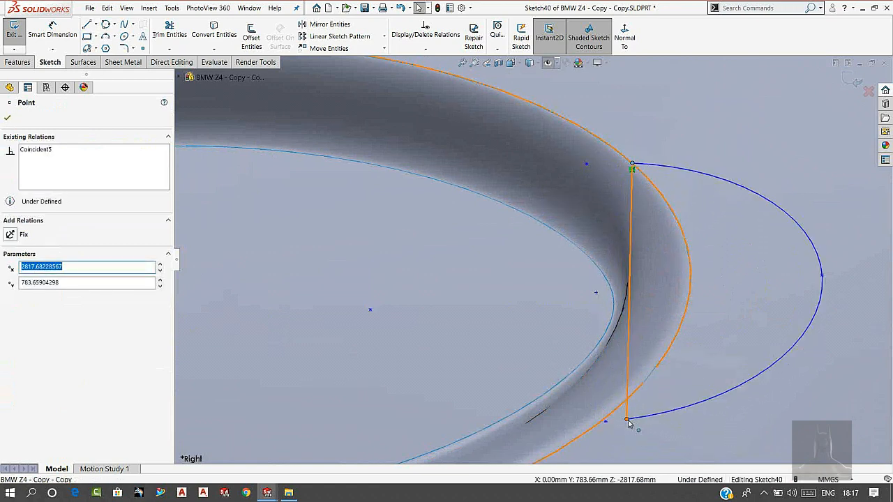
Make the lower endpoint of the rear closing line coincident with the outer recess edge and slide it slightly outward along that edge
left_click(626, 416, "ctrl")
key("Escape")
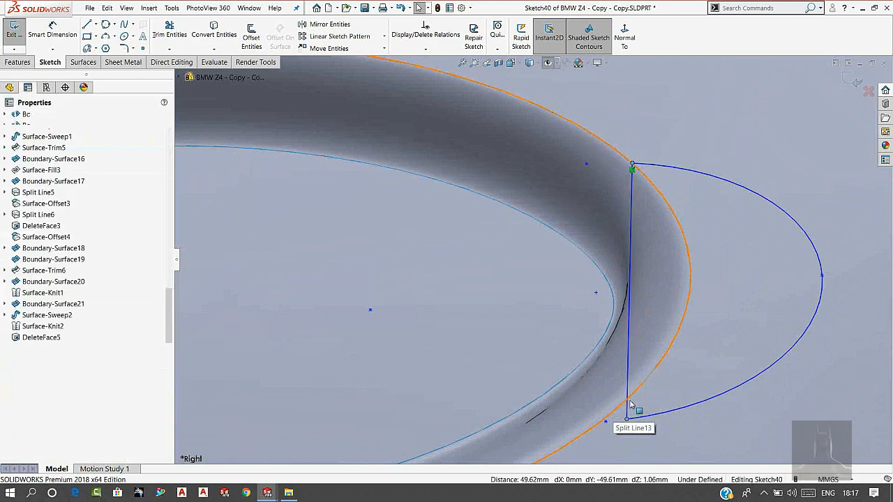
left_click(630, 404)
key("Escape")
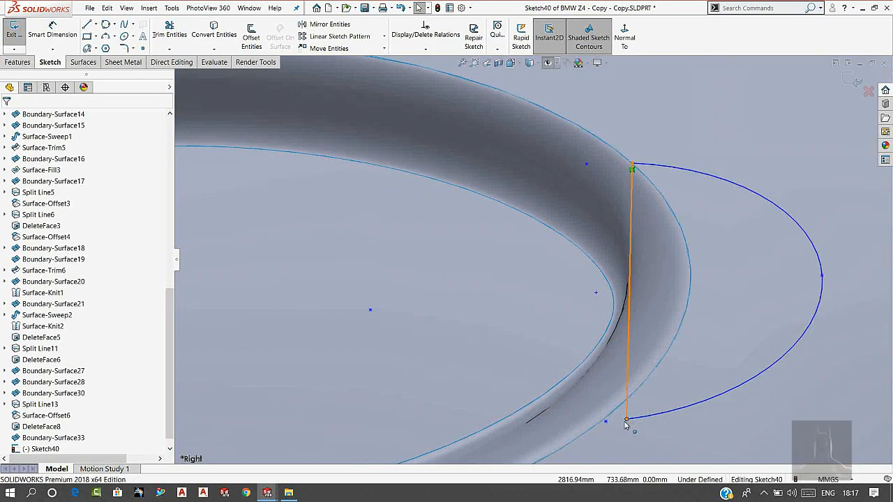
left_click(626, 421)
left_click(608, 423, "ctrl")
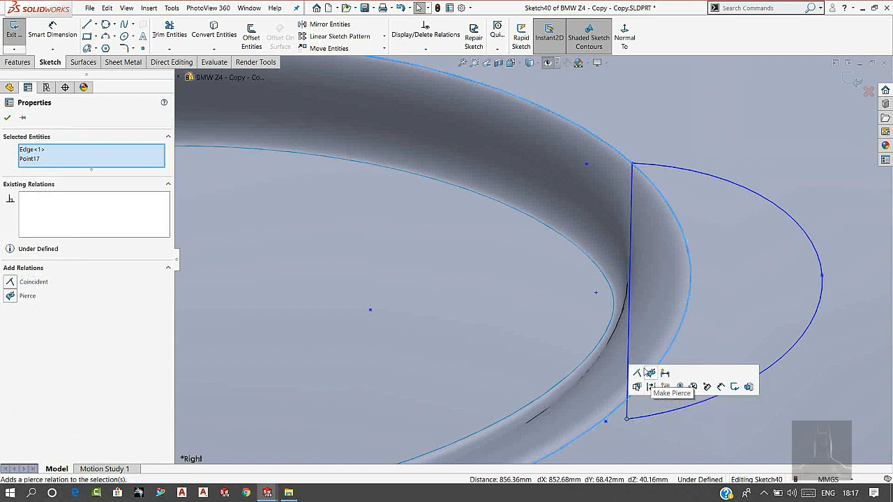
left_click(637, 373)
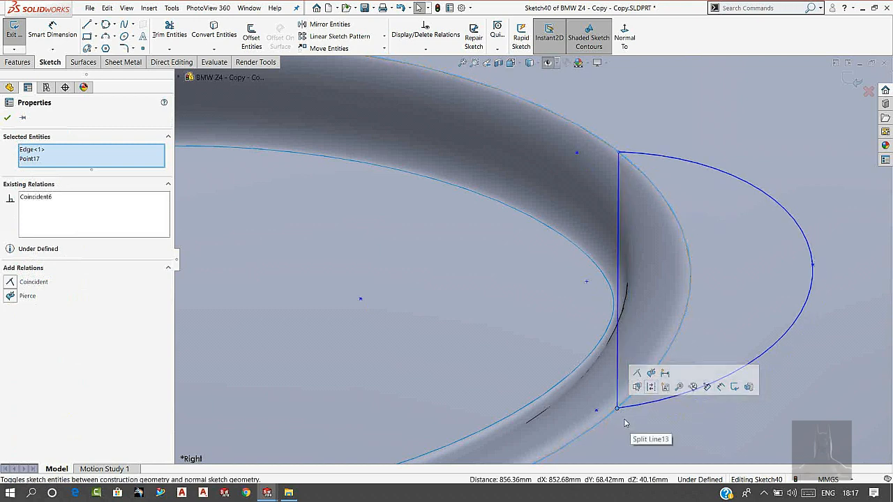
left_click_drag(618, 409, 631, 398)
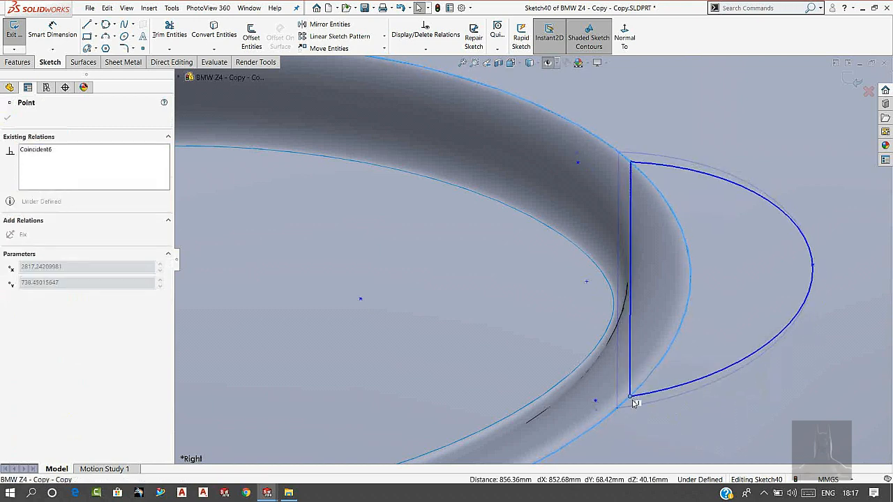
left_click(631, 399, "ctrl")
key("Escape")
Reposition the front closing line's endpoints on the outer recess edge and make its upper endpoint coincident with that edge
scroll(542, 362, "up", 6)
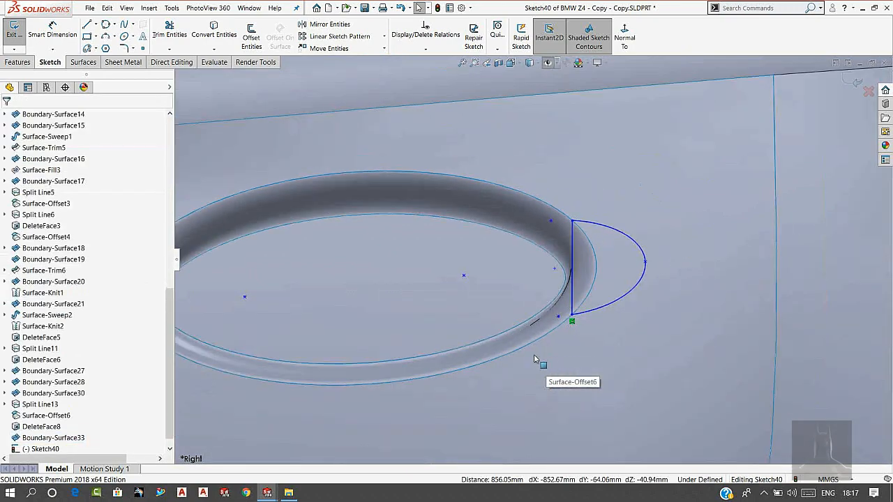
scroll(307, 300, "down", 5)
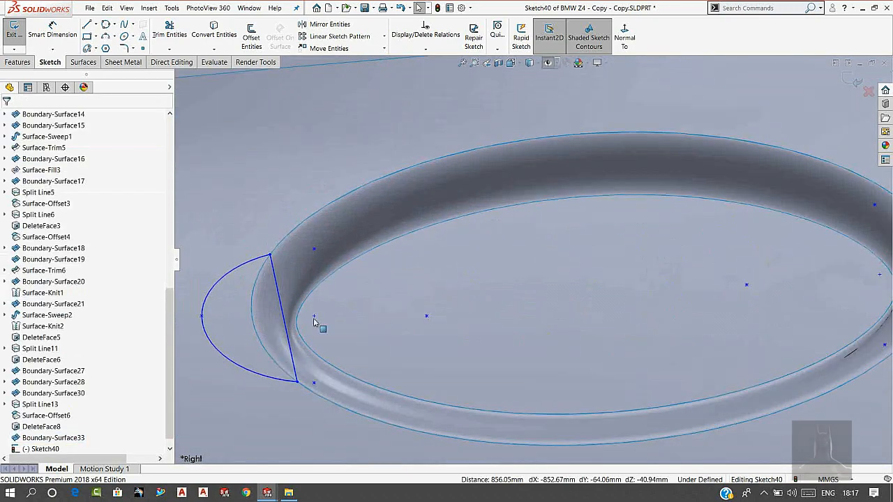
left_click_drag(298, 384, 291, 374)
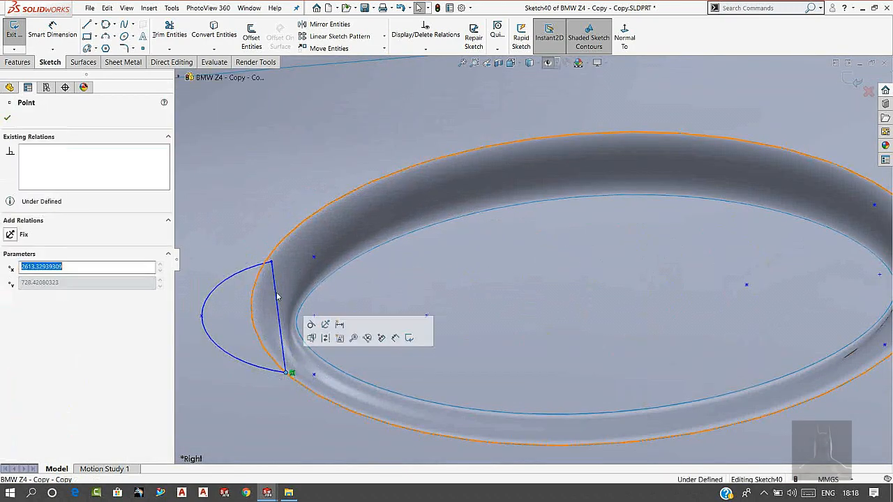
left_click_drag(270, 256, 271, 262)
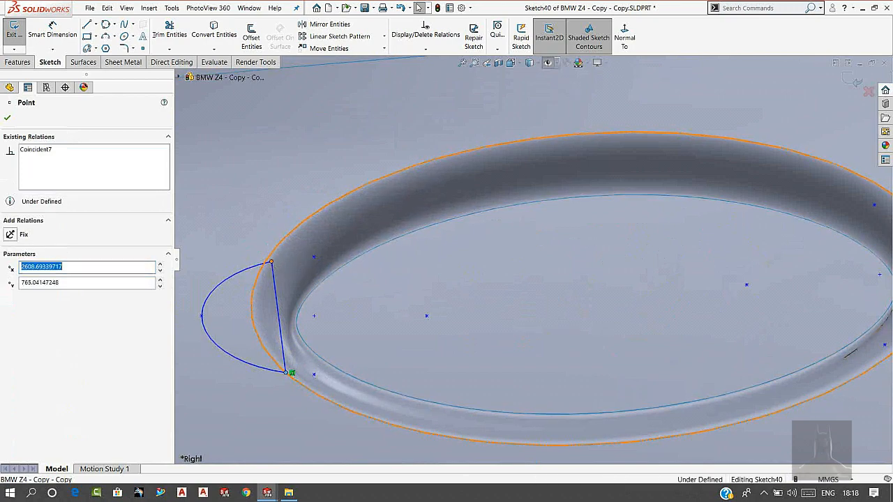
left_click(283, 242, "ctrl")
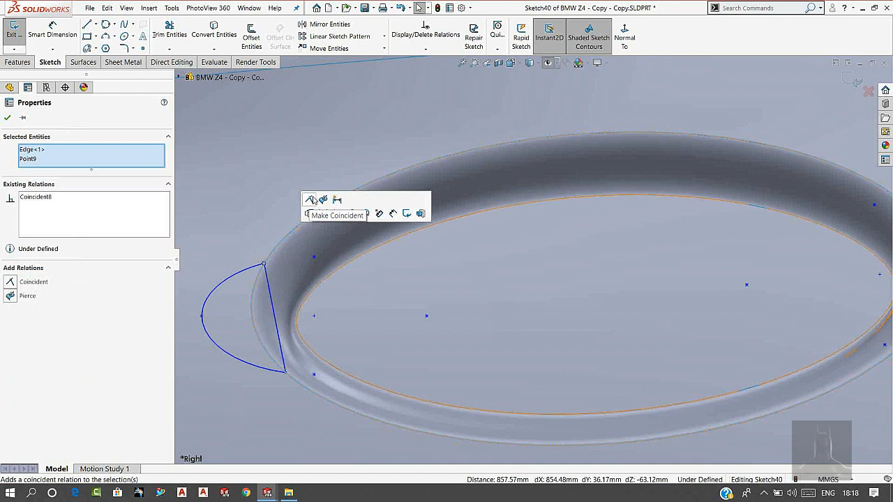
left_click(280, 330)
left_click_drag(286, 374, 271, 357)
key("Return")
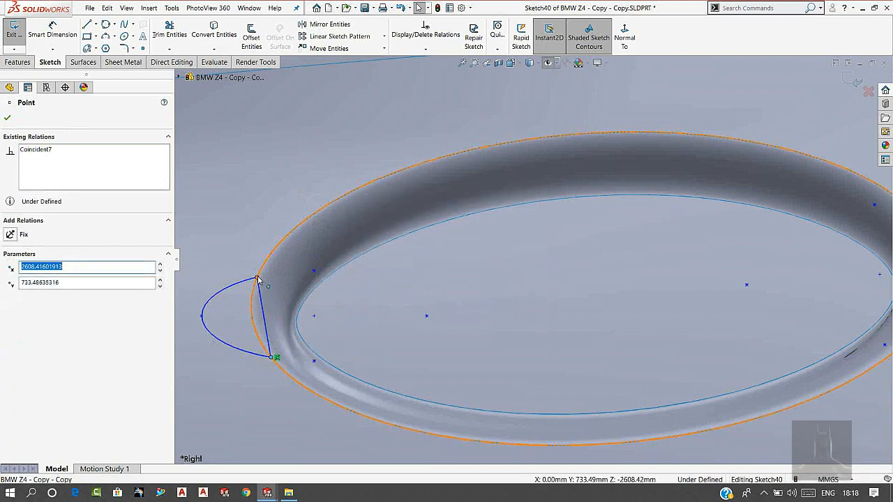
key("ctrl+z")
Add a vertical relation to the closing line of the front arc and to that of the rear arc
left_click(276, 315)
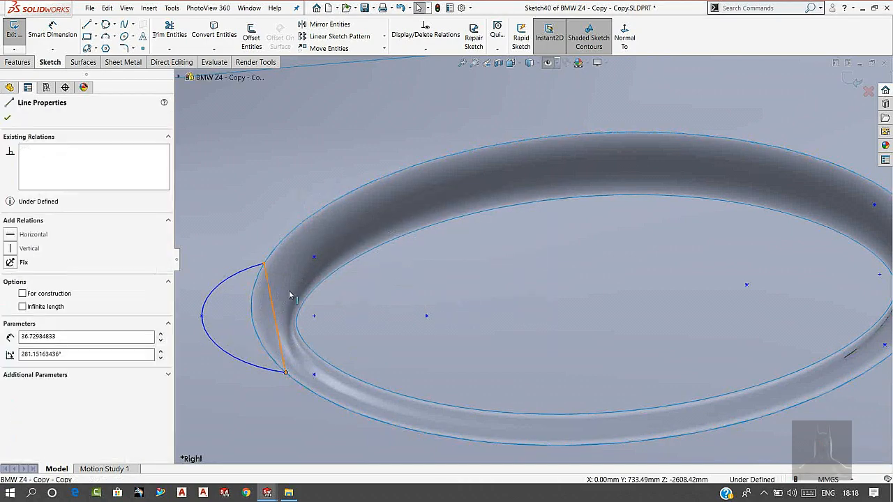
left_click(315, 270)
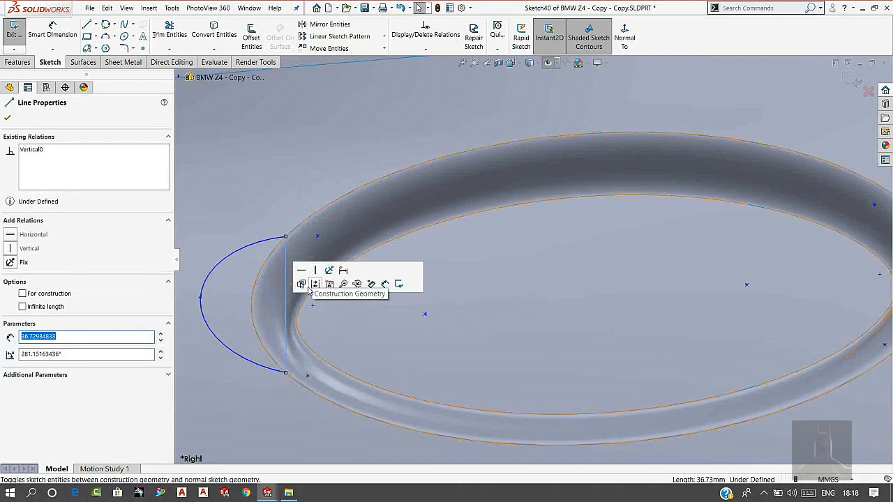
scroll(415, 309, "up", 4)
key("Escape")
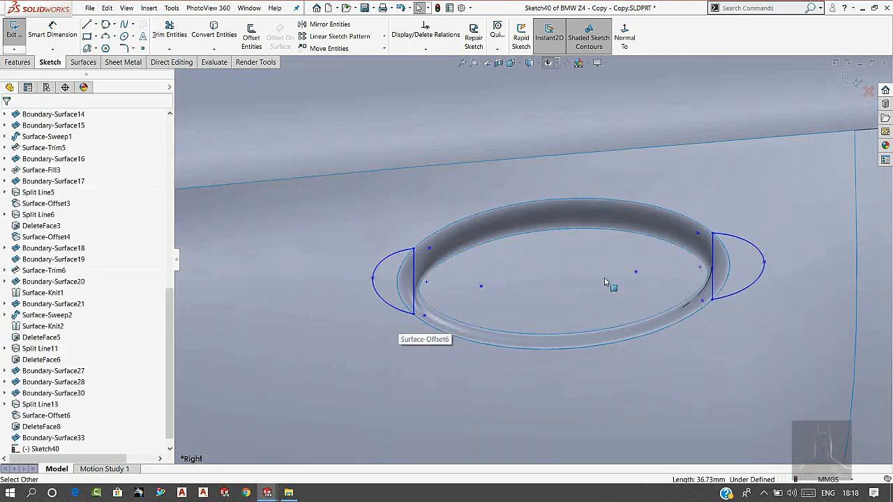
left_click(713, 250)
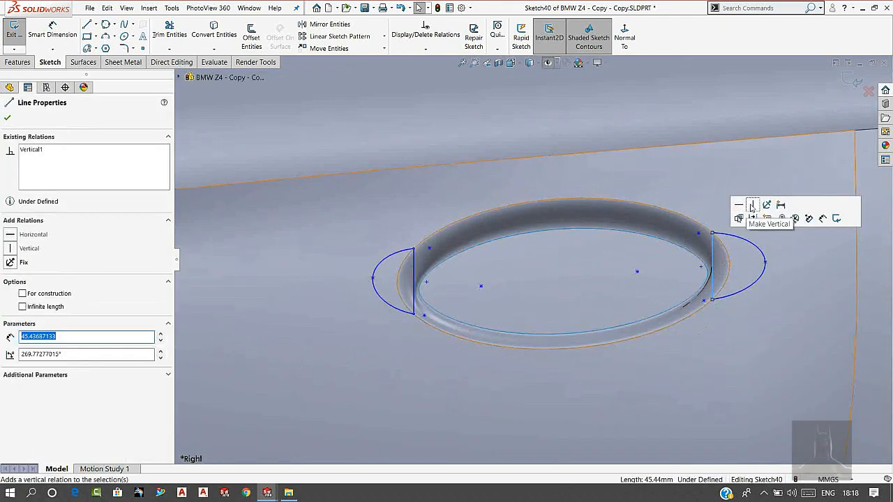
key("Escape")
Trim the door and recess surfaces with the end-profile sketch, removing the pieces inside both end arcs of the handle recess
scroll(779, 221, "down", 2)
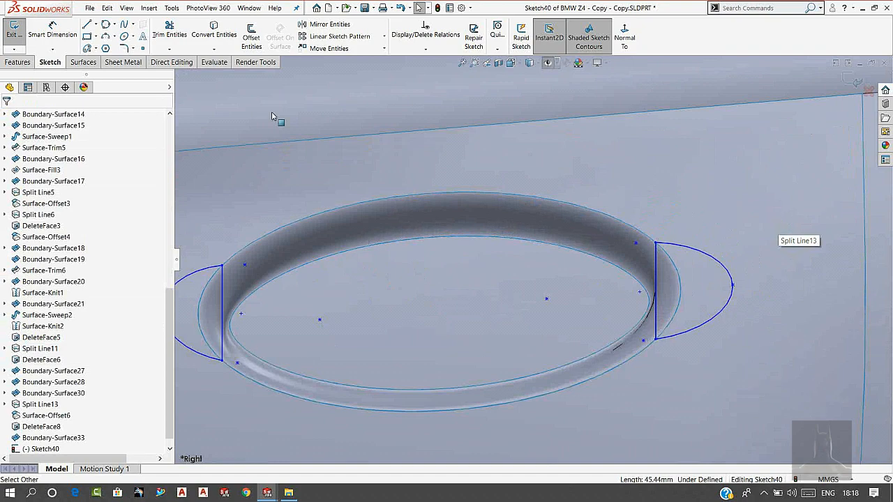
left_click(82, 62)
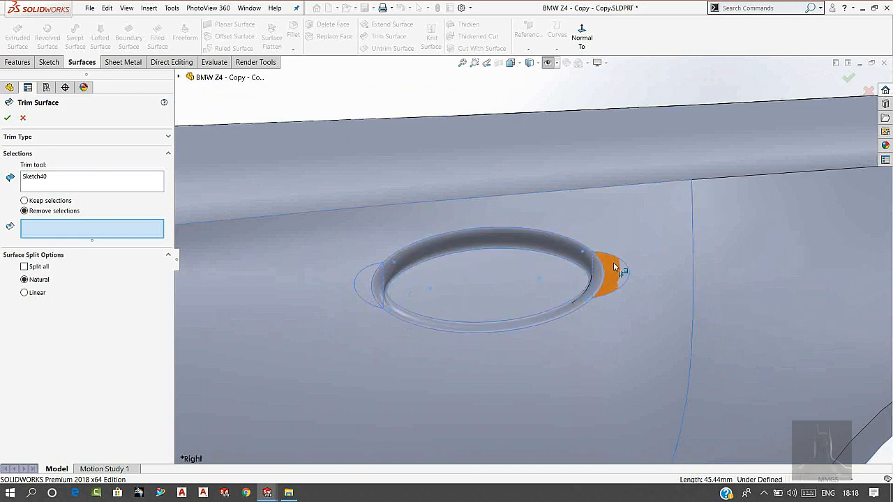
left_click(616, 266)
left_click(375, 302)
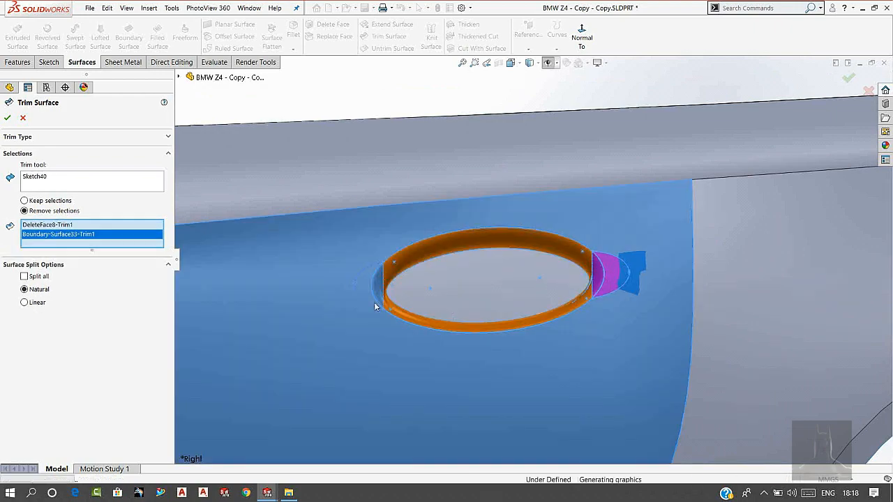
scroll(388, 285, "down", 5)
left_click(427, 268)
left_click(396, 268)
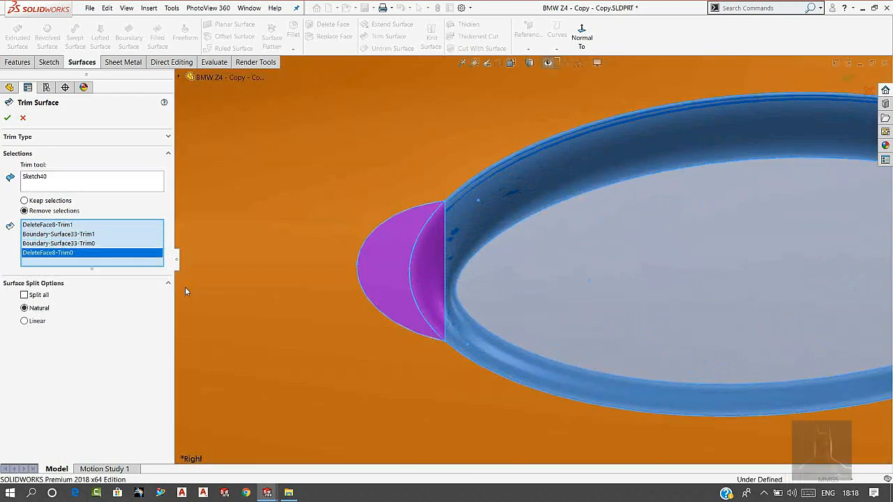
left_click(9, 118)
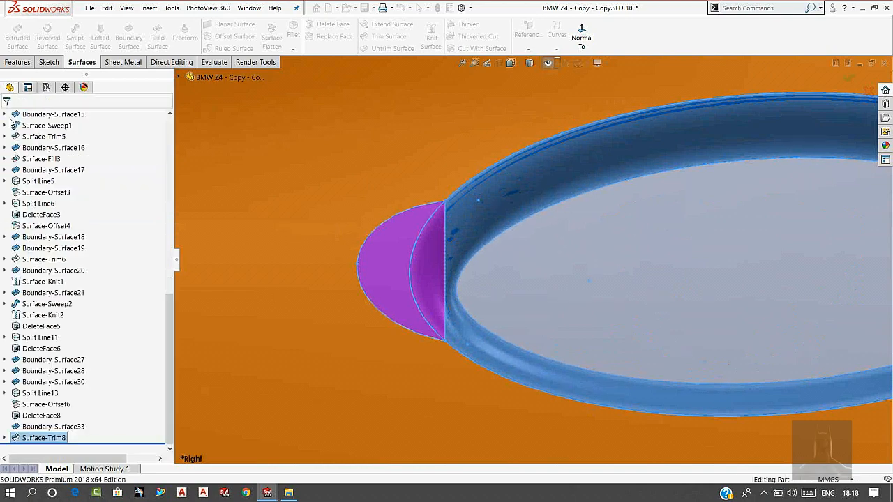
scroll(574, 231, "up", 5)
scroll(573, 229, "up", 4)
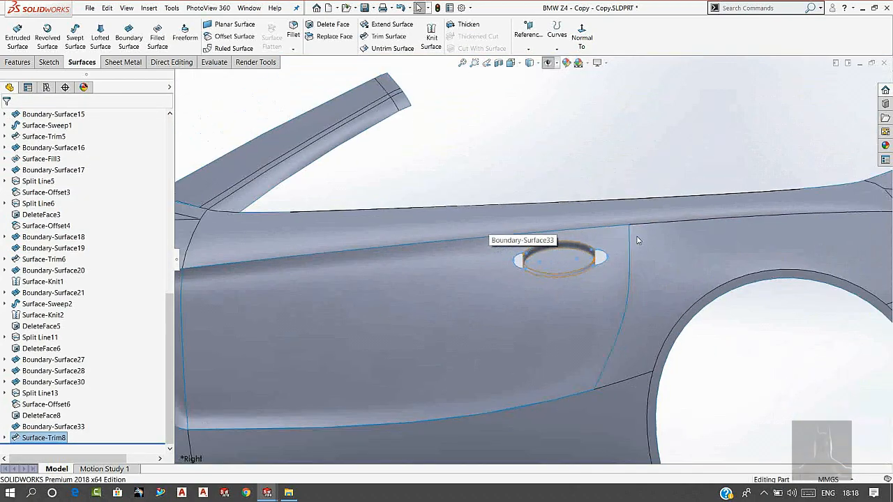
middle_click_drag(637, 239, 650, 303)
left_click(576, 128)
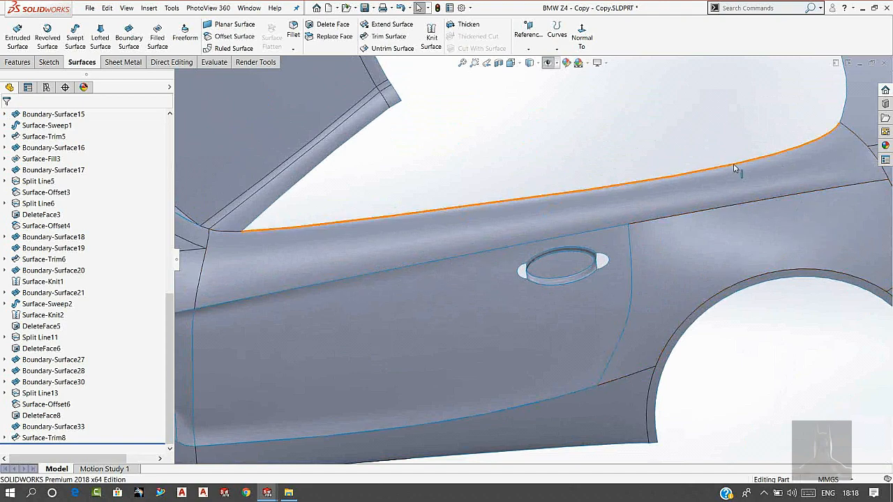
In a new 3D sketch, draw a two-point spline across the recess from the front cut-out's outer edge to the rear cut-out's outer edge
scroll(725, 160, "down", 3)
scroll(36, 172, "up", 2)
scroll(35, 173, "up", 10)
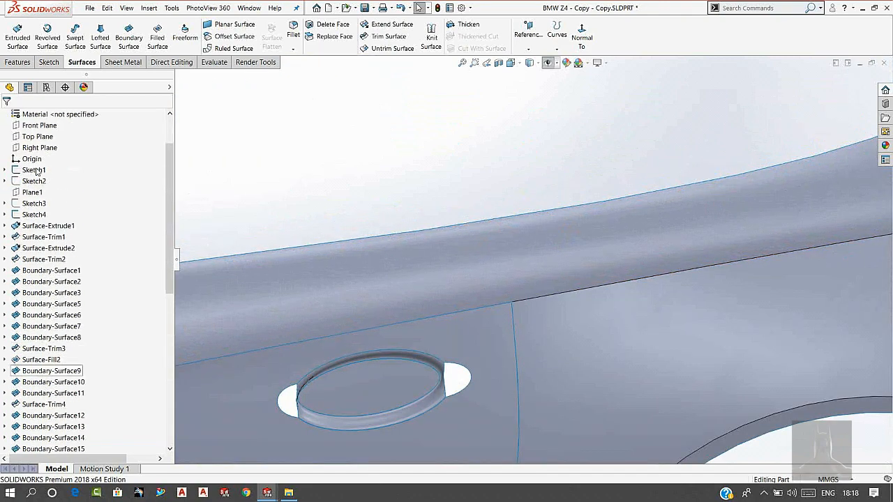
left_click(56, 65)
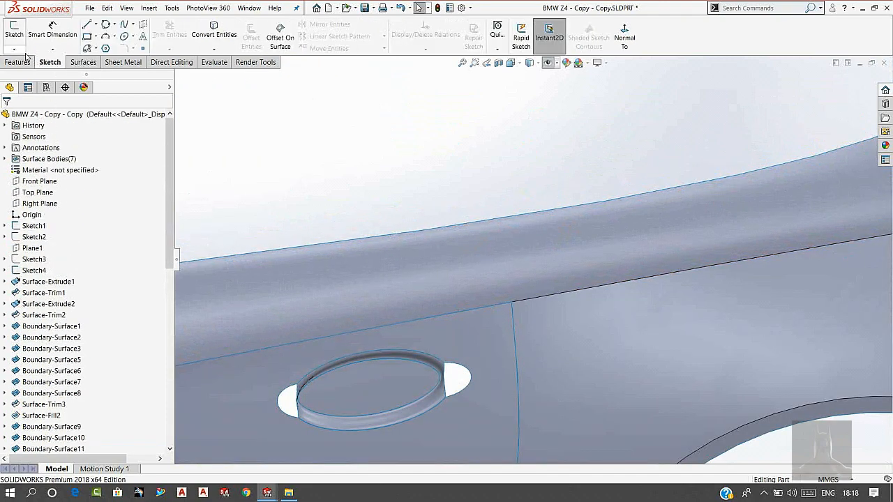
left_click(14, 50)
left_click(28, 70)
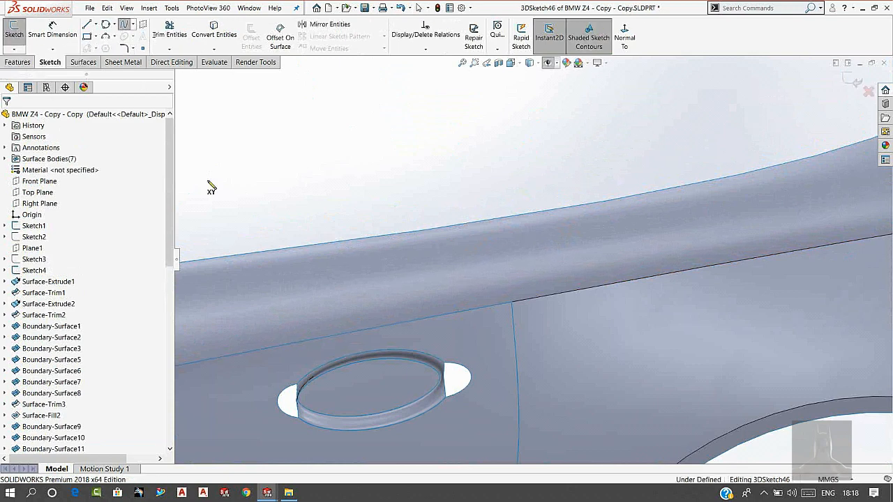
middle_click_drag(268, 403, 412, 310)
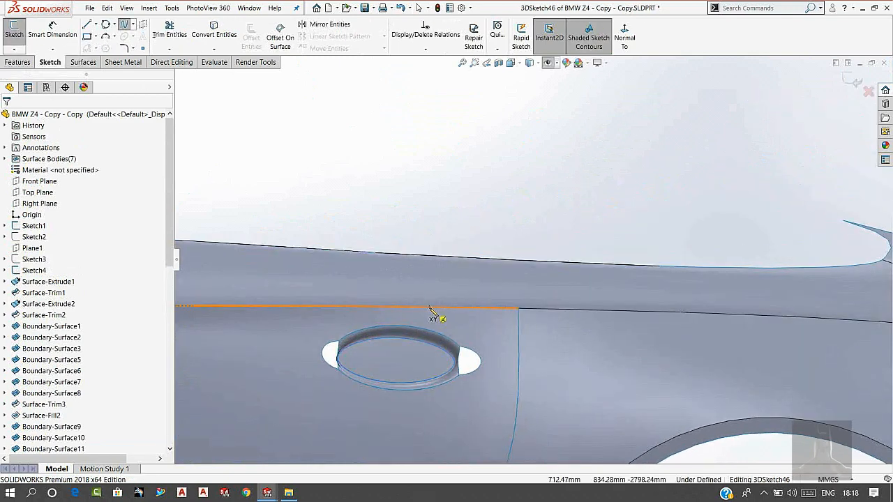
left_click(325, 354)
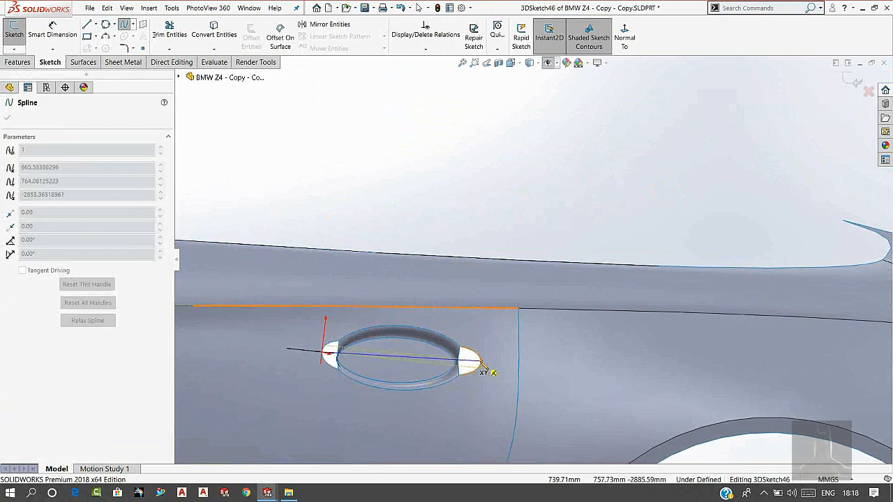
left_click(482, 361)
right_click(513, 247)
left_click(530, 256)
Viewing the body from above, bow the spline outward from the door by pulling its front and rear end tangent handles outward
key("space")
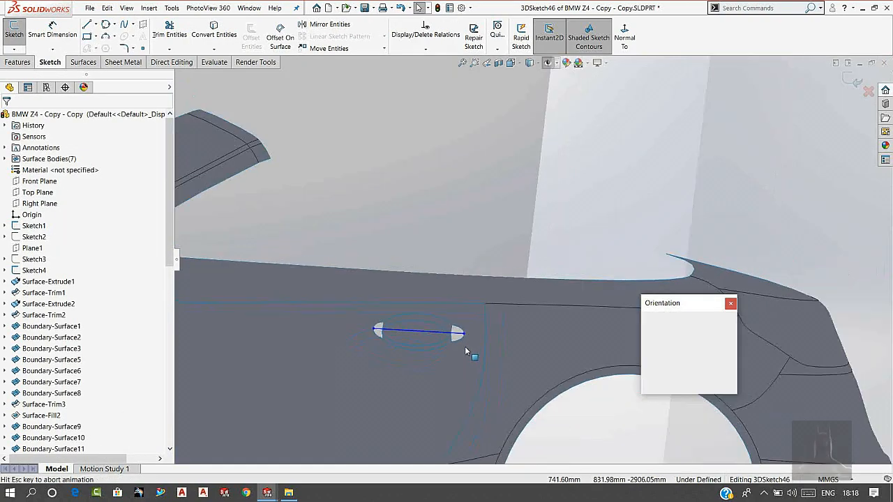
left_click(465, 348)
scroll(605, 251, "down", 10)
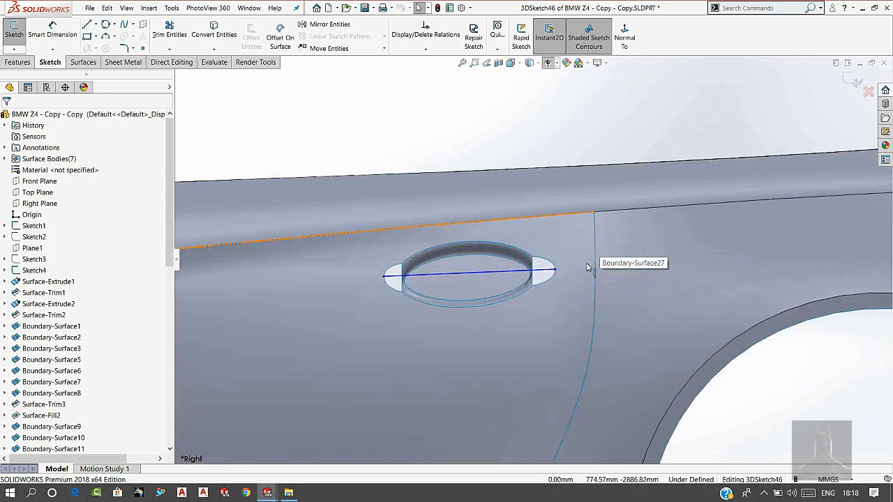
middle_click_drag(587, 268, 536, 234)
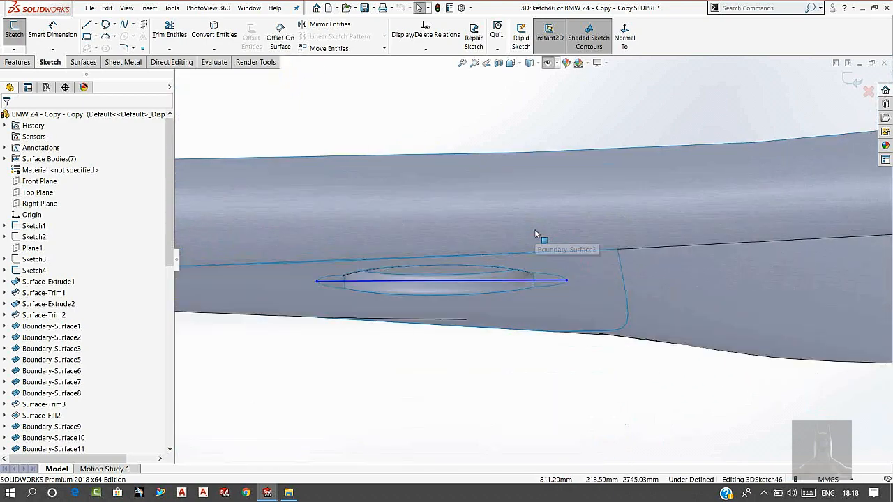
key("space")
left_click(438, 282)
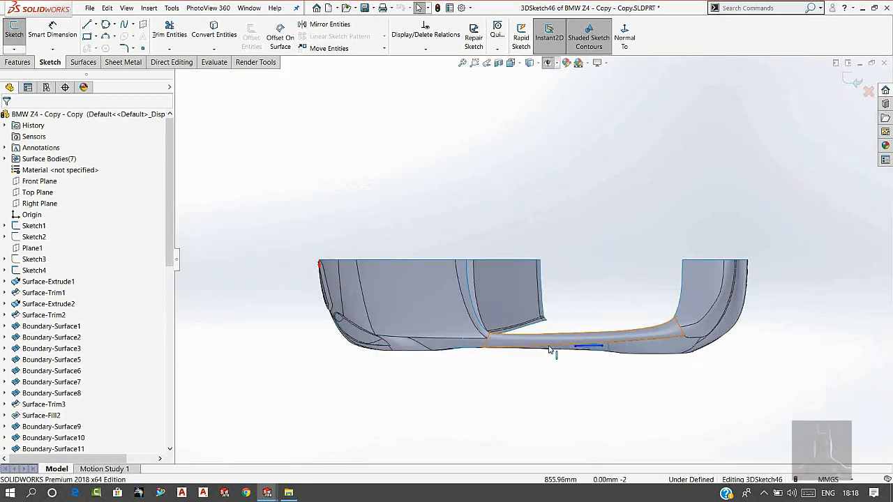
scroll(549, 349, "down", 10)
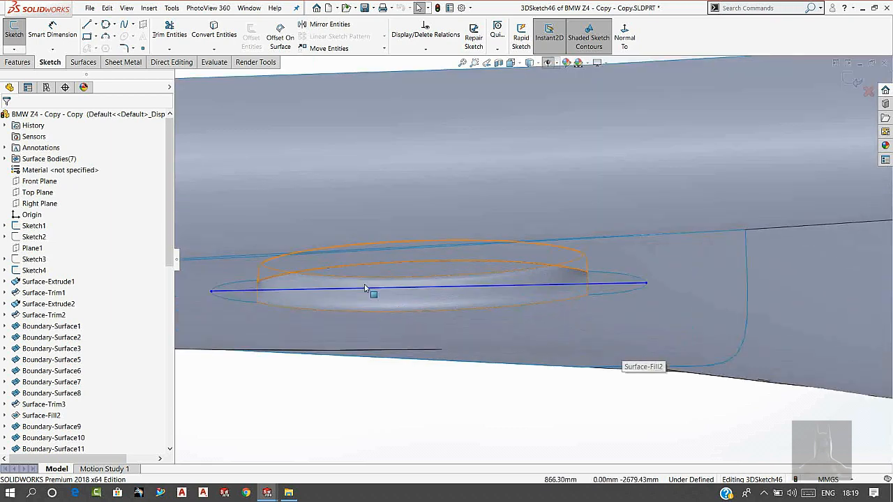
left_click(365, 288)
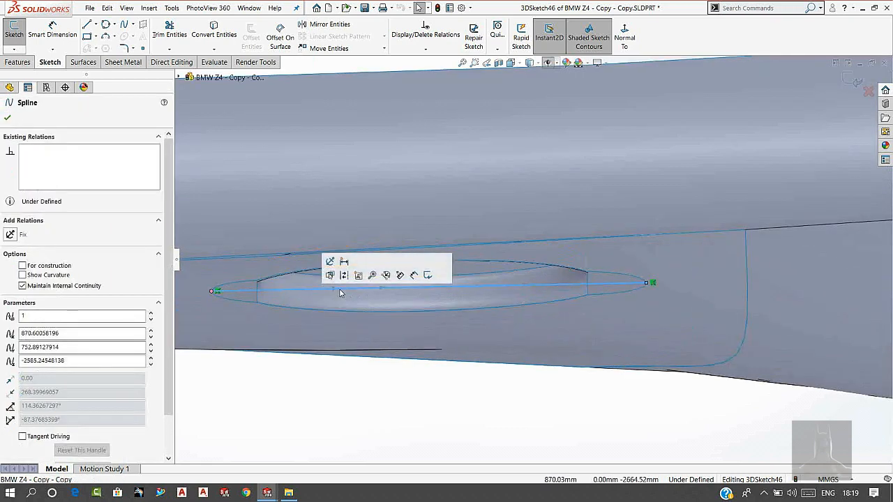
left_click_drag(340, 293, 226, 358)
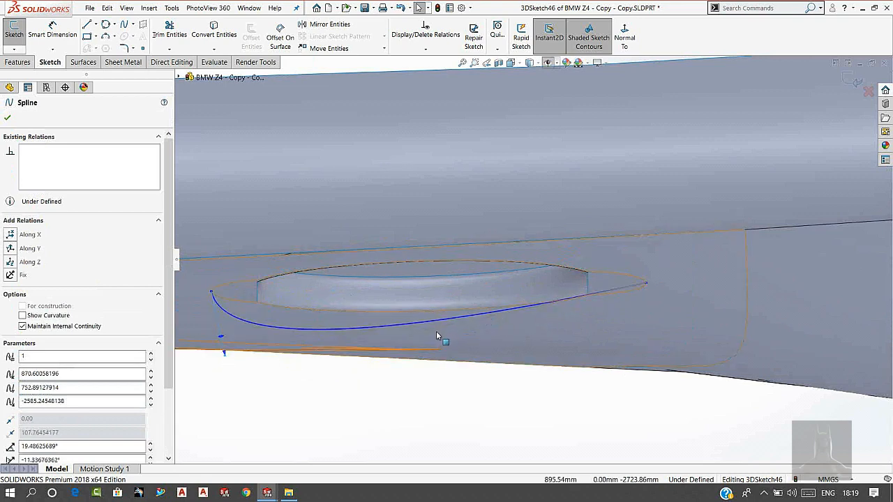
left_click_drag(423, 331, 635, 347)
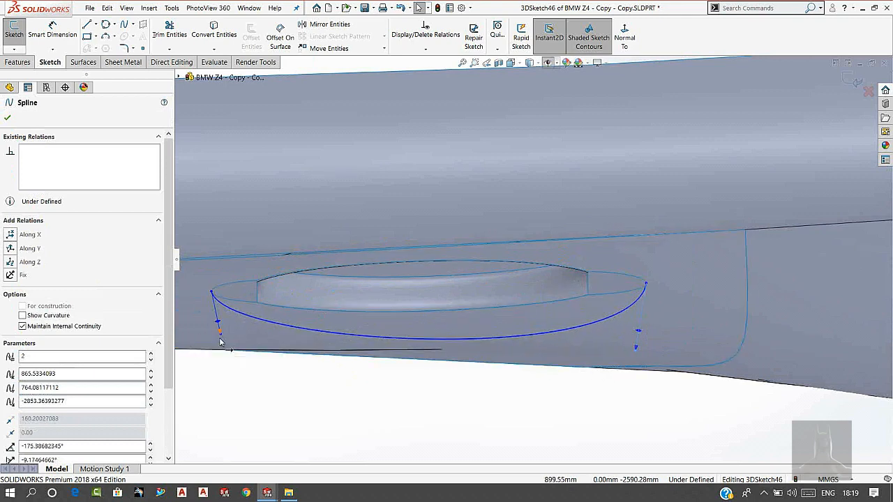
Lengthen the spline's tangent handles for a deeper bulge, aiming the front one straight outward and leaving the rear one slightly inclined
mouse_move(220, 335)
left_mouse_down()
mouse_move(207, 353)
mouse_move(222, 348)
left_mouse_up()
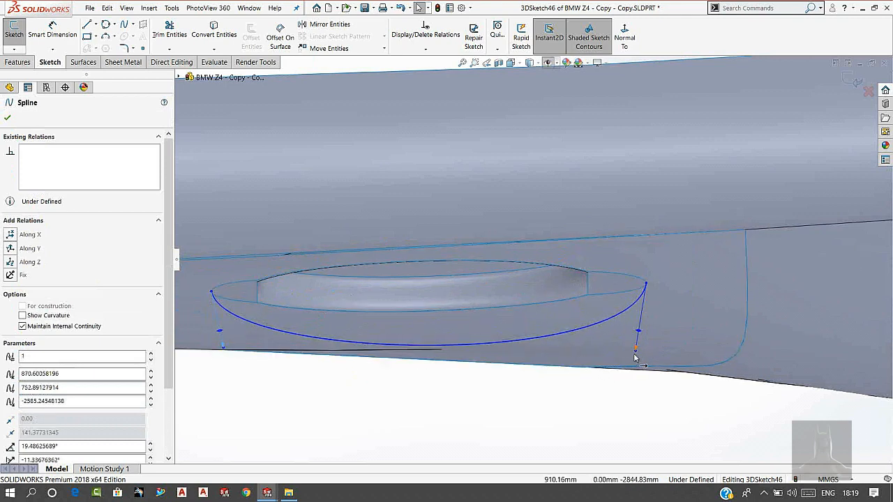
left_click_drag(635, 349, 614, 349)
left_click(221, 351)
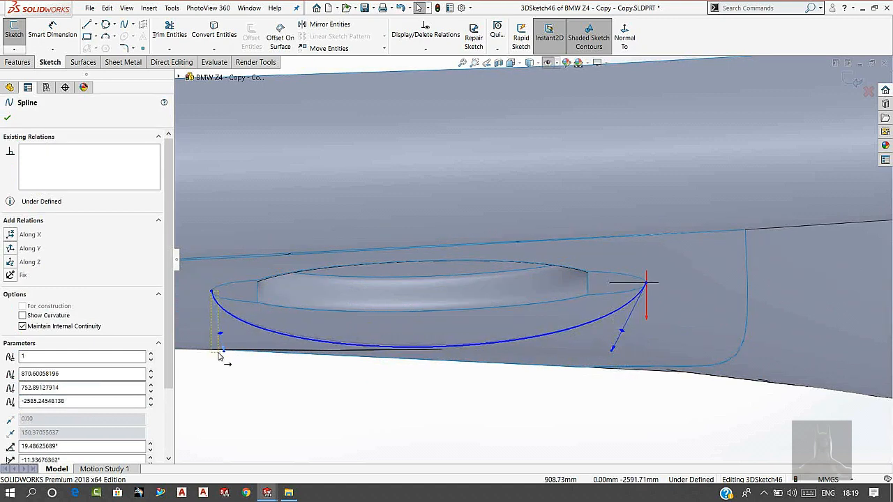
left_click_drag(221, 352, 212, 362)
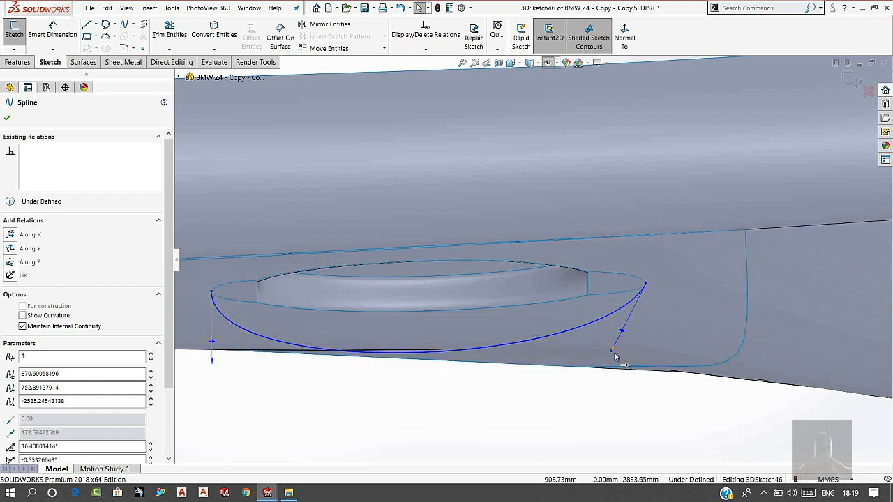
left_click_drag(612, 355, 631, 360)
left_click(498, 426)
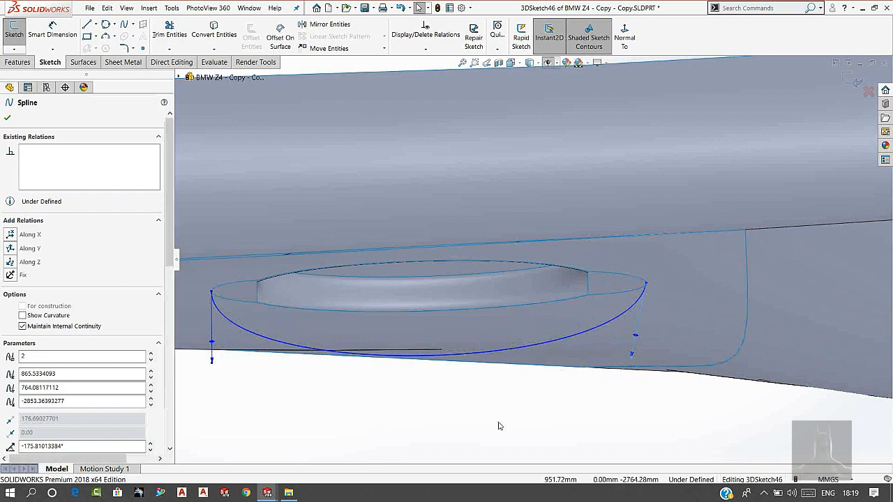
Finish the 3D sketch and turn off hiding of all item types to show the sketches again
scroll(499, 424, "up", 3)
middle_click_drag(522, 294, 609, 205)
scroll(560, 180, "up", 5)
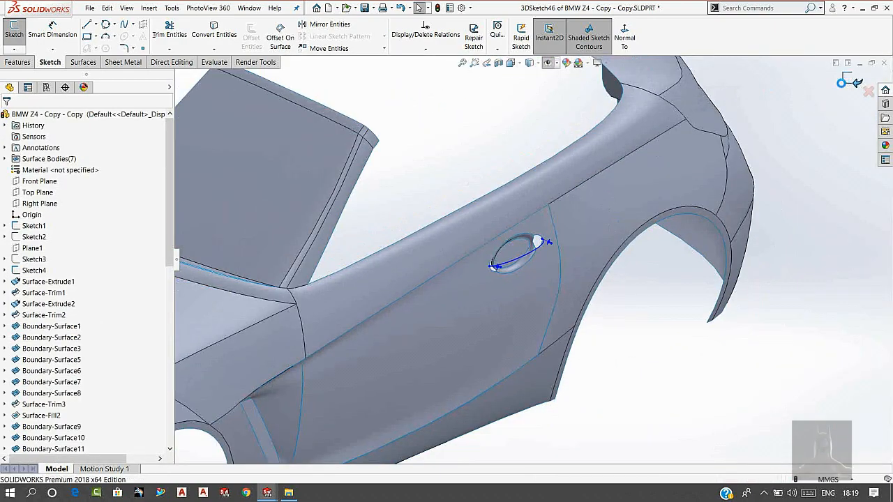
left_click(857, 81)
scroll(678, 114, "down", 2)
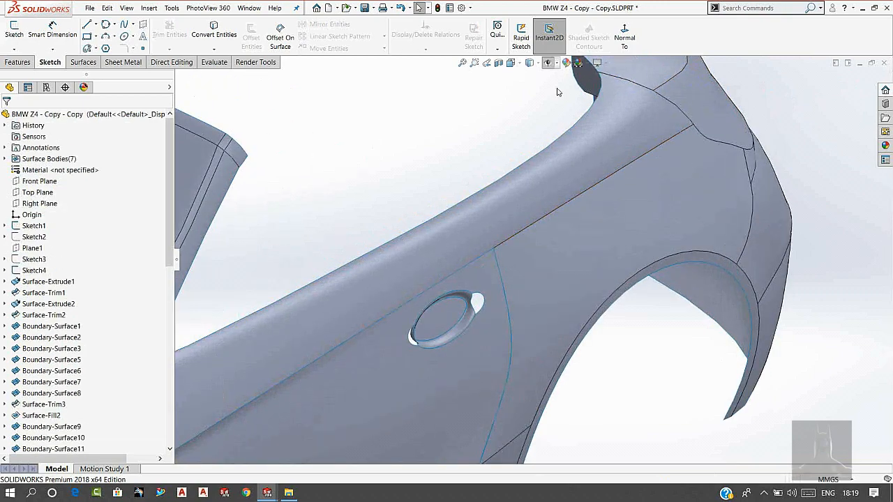
left_click(549, 63)
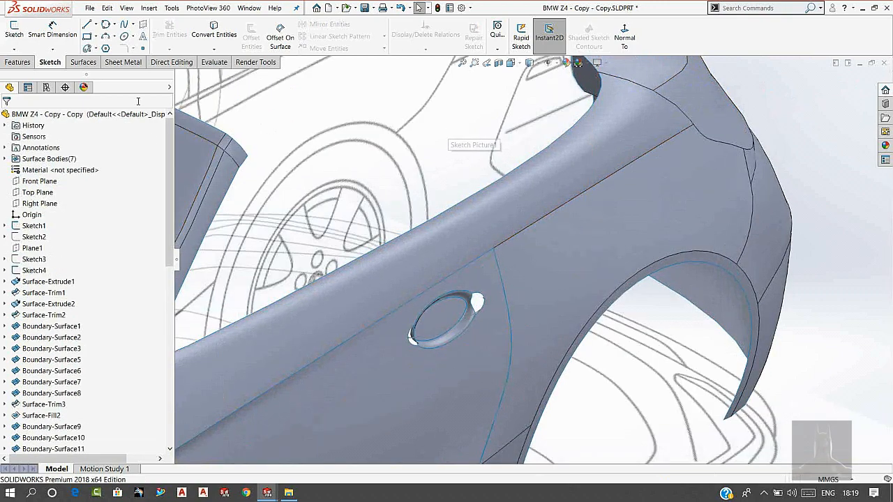
Start a boundary surface and try to pick the recess's closed edge loop as a Direction 1 profile
left_click(83, 62)
left_click(129, 37)
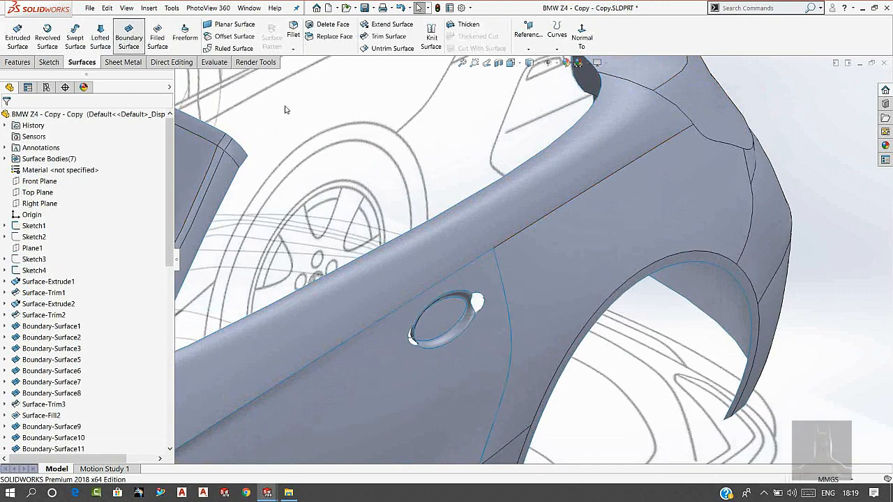
right_click(417, 145)
left_click(454, 171)
scroll(530, 307, "down", 5)
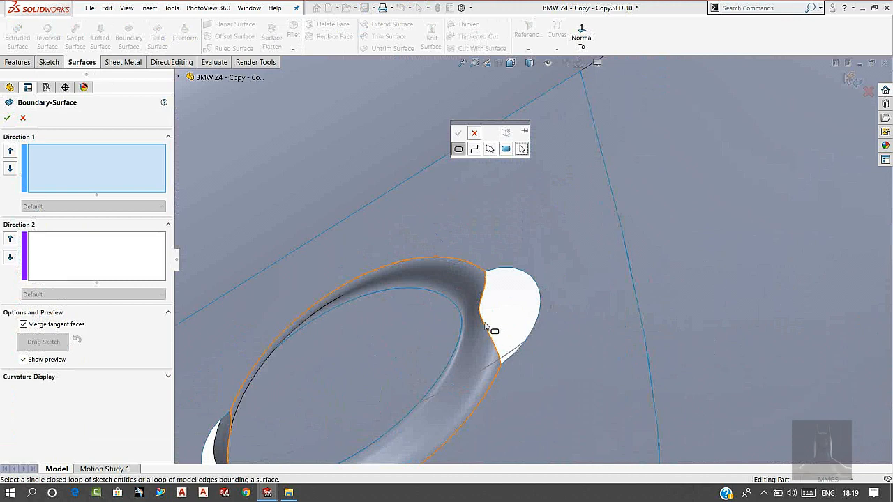
left_click(485, 292)
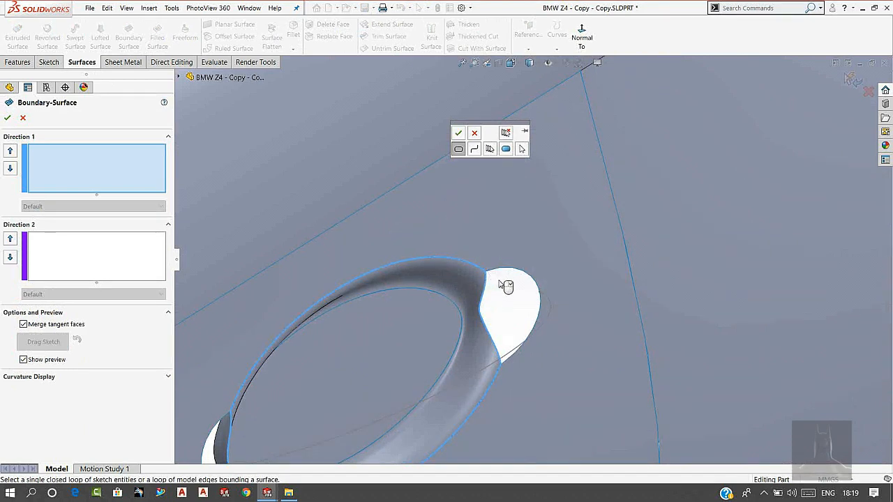
right_click(504, 286)
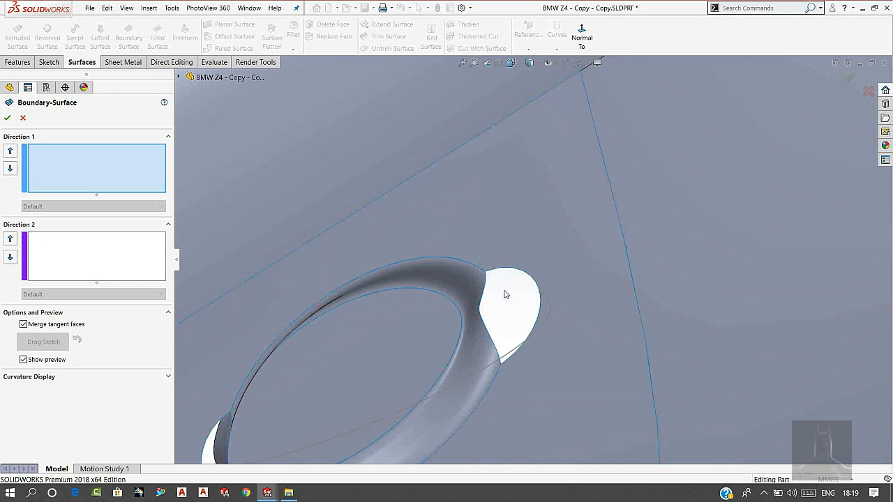
Add the rear cut-out's edges to Direction 1 of the boundary surface as a closed group
right_click(506, 294)
left_click(539, 319)
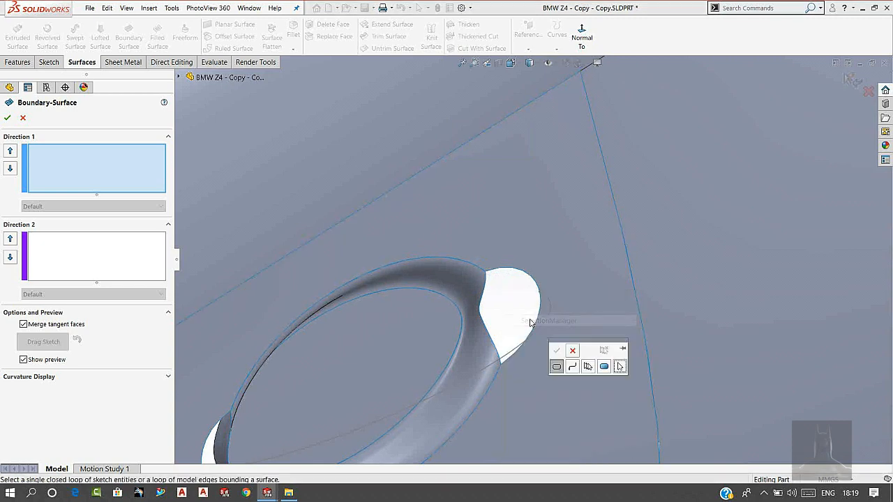
left_click(588, 367)
left_click(483, 301)
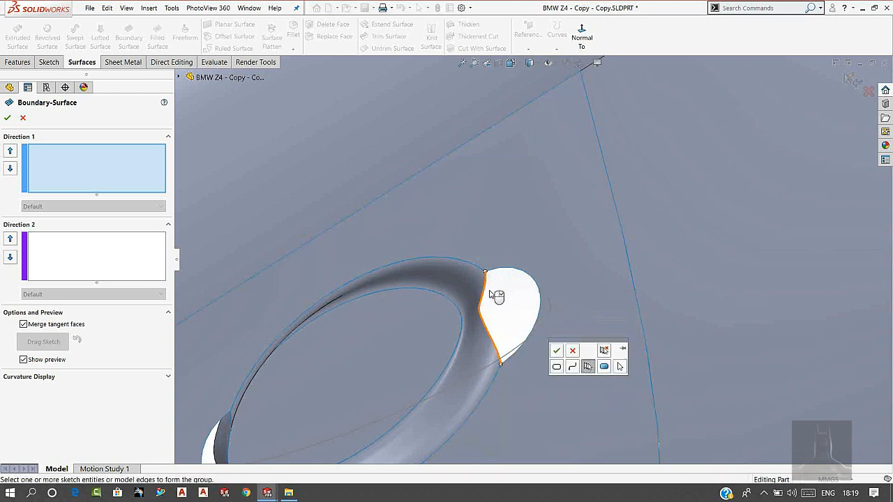
left_click(558, 350)
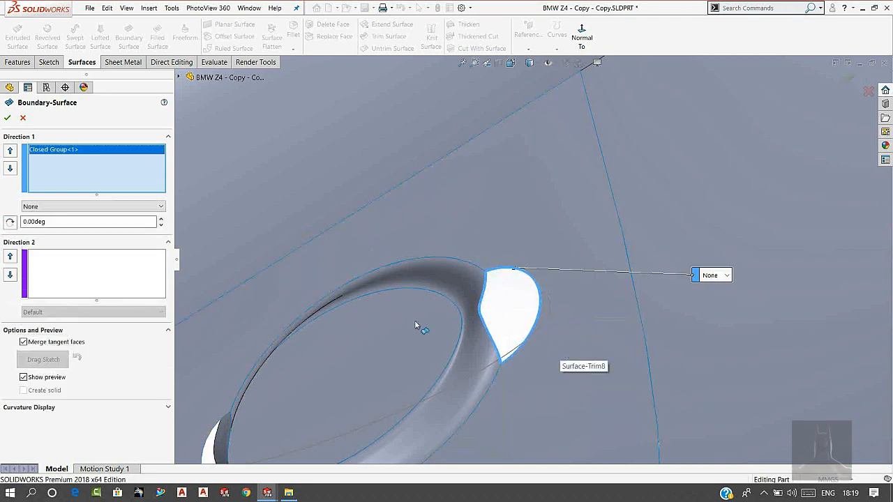
scroll(368, 309, "up", 5)
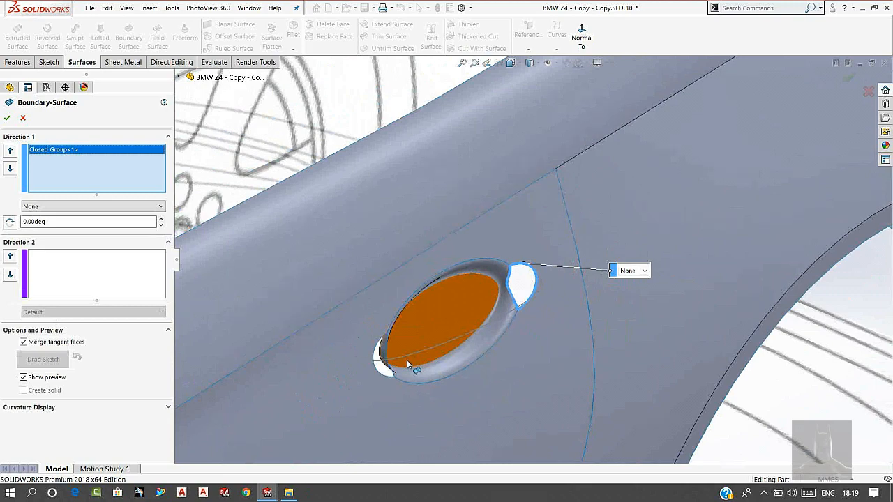
Add the front cut-out's edges to Direction 1 of the boundary surface as a second closed group
scroll(408, 364, "down", 2)
middle_click_drag(408, 364, 352, 325)
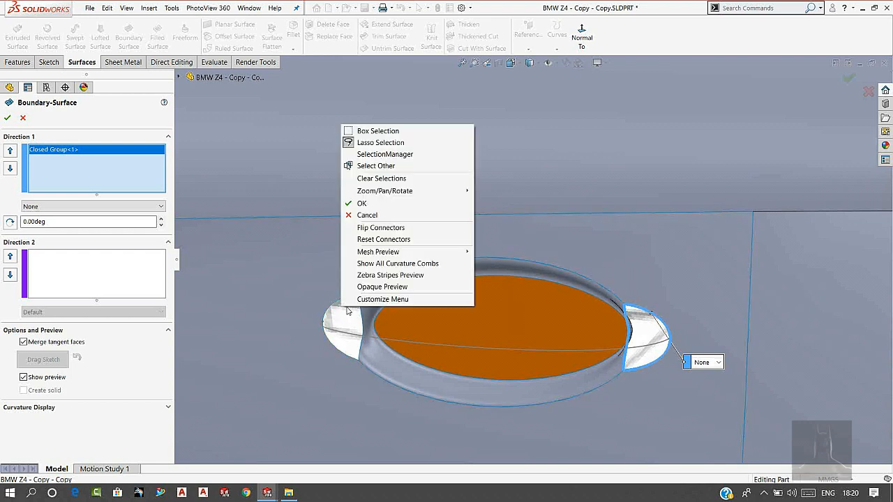
right_click(341, 317)
left_click(370, 154)
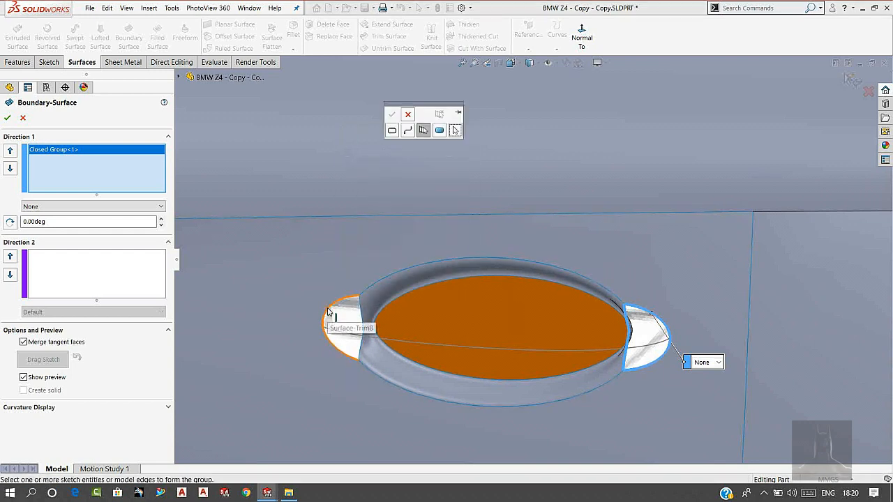
left_click(328, 311)
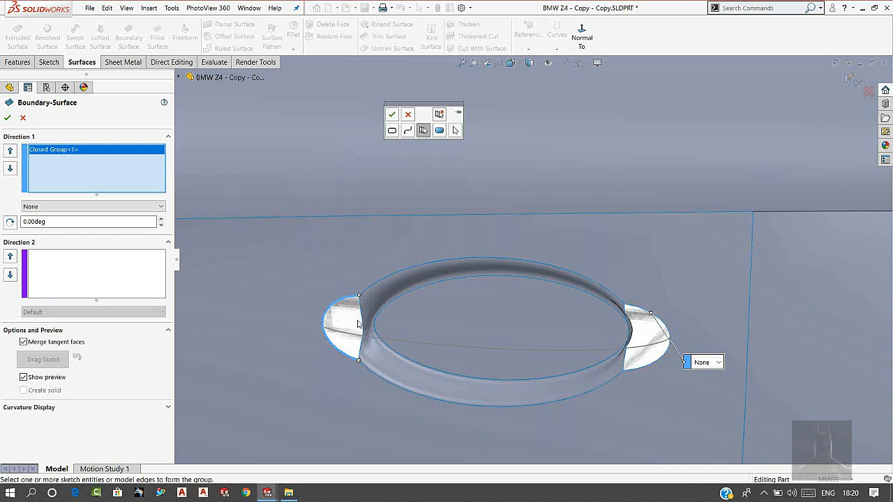
left_click(397, 116)
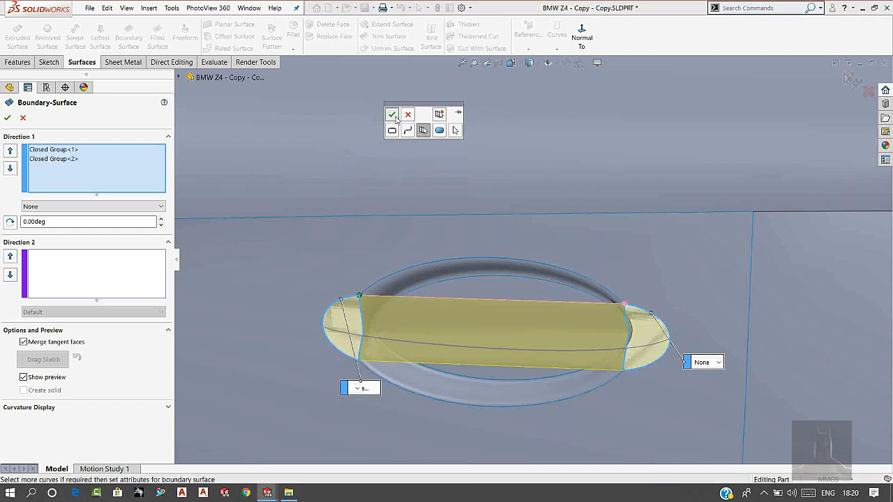
Use the bowed 3D sketch spline as the Direction 2 curve and complete the boundary surface for the handle
left_click(102, 262)
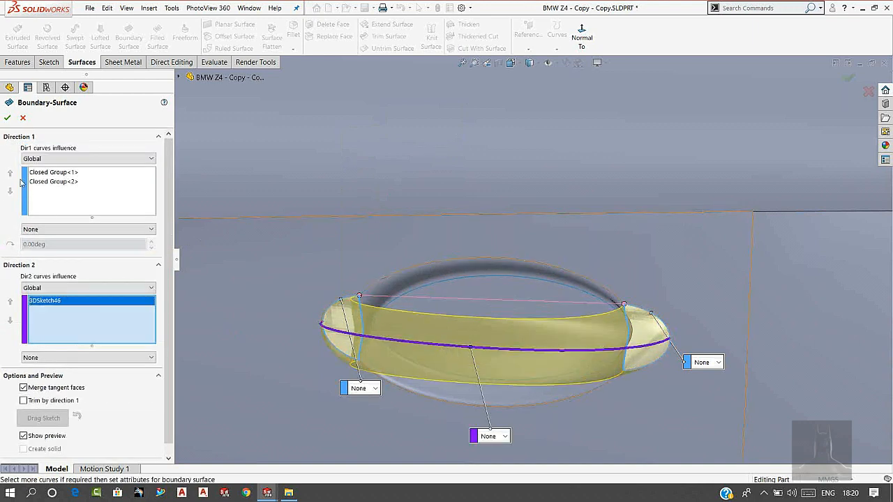
left_click(8, 118)
Examine the finished door handle and its recess on the car body from several angles and distances
scroll(324, 321, "up", 3)
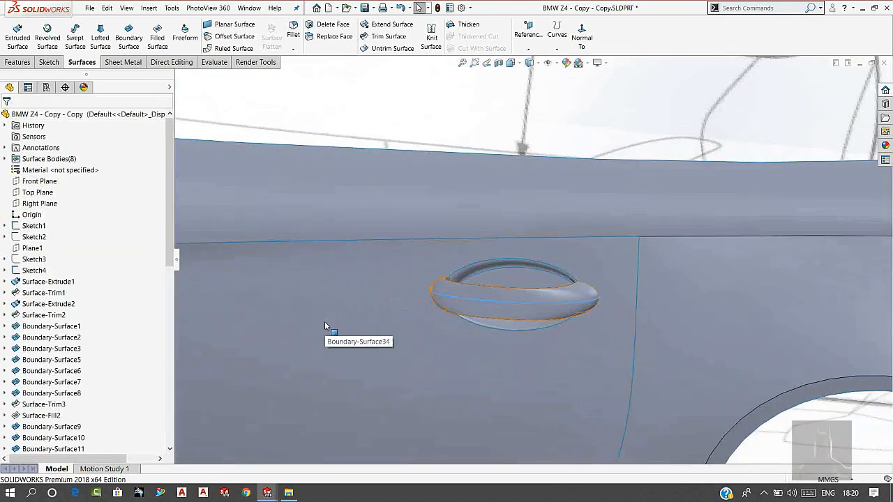
middle_click_drag(566, 333, 656, 329)
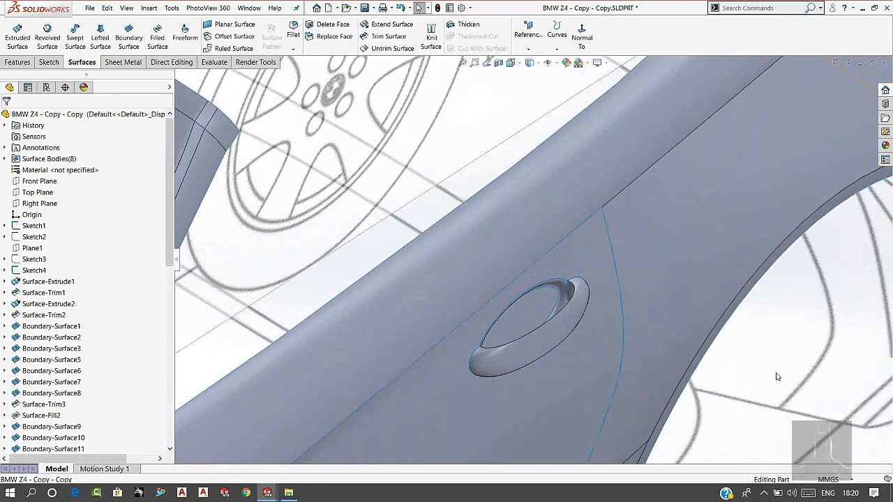
scroll(600, 338, "up", 4)
middle_click_drag(593, 334, 579, 256)
scroll(545, 273, "up", 3)
scroll(601, 282, "down", 8)
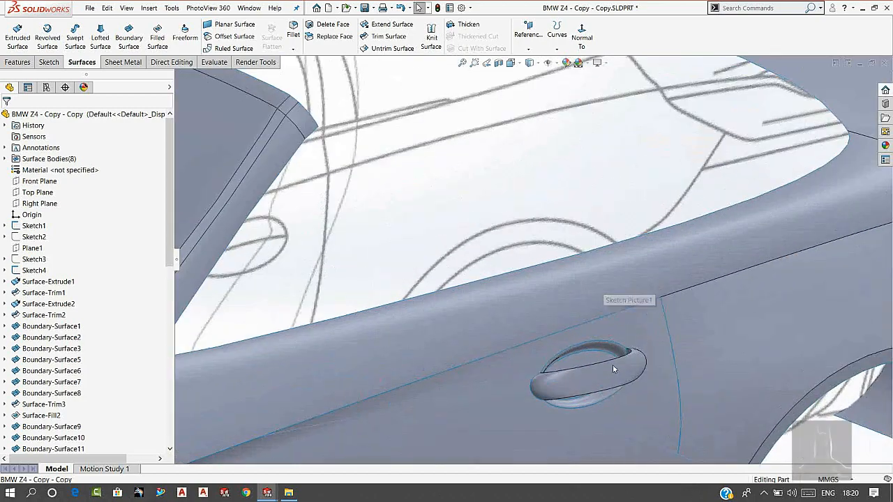
scroll(613, 368, "down", 3)
scroll(462, 182, "up", 3)
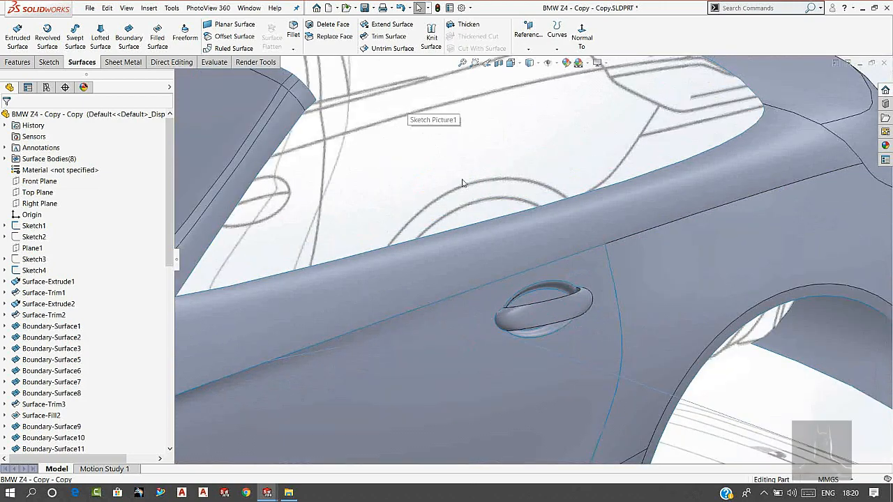